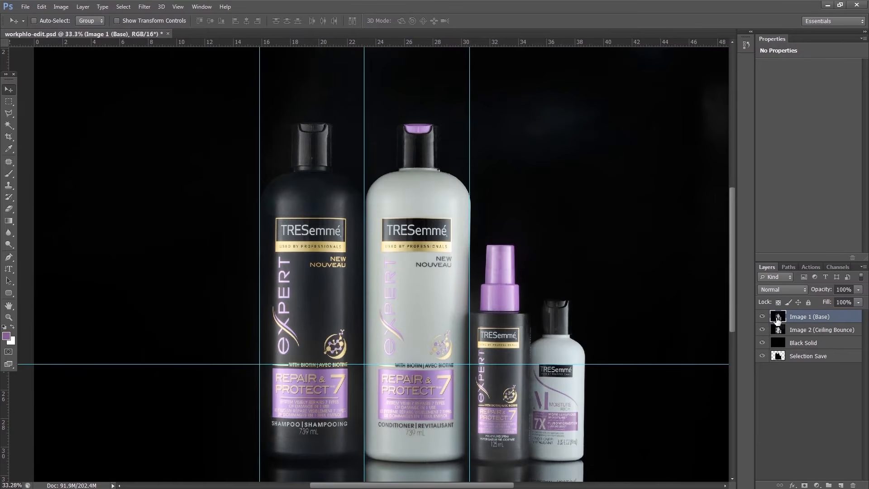
# Group the Image 1 (Base) and Image 2 (Ceiling Bounce) layers together
pyautogui.keyDown('shift'); pyautogui.click(778, 331); pyautogui.keyUp('shift')
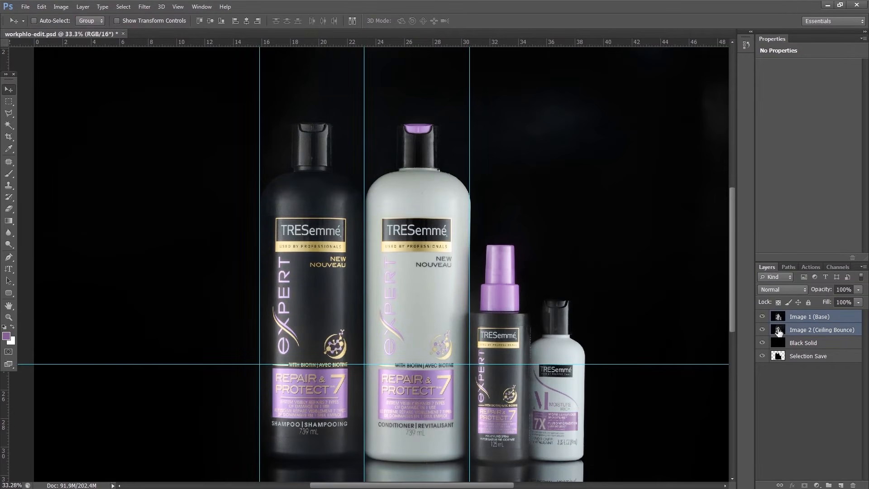
pyautogui.hotkey('ctrl', 'g')
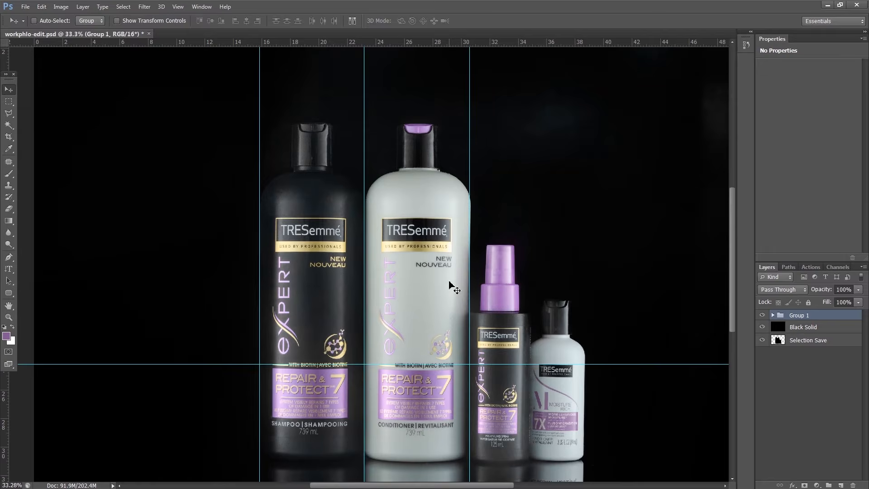
# Trace the purple spray cap with the Polygonal Lasso and discard the selection
pyautogui.press('l')
pyautogui.scroll(3, 487, 312)
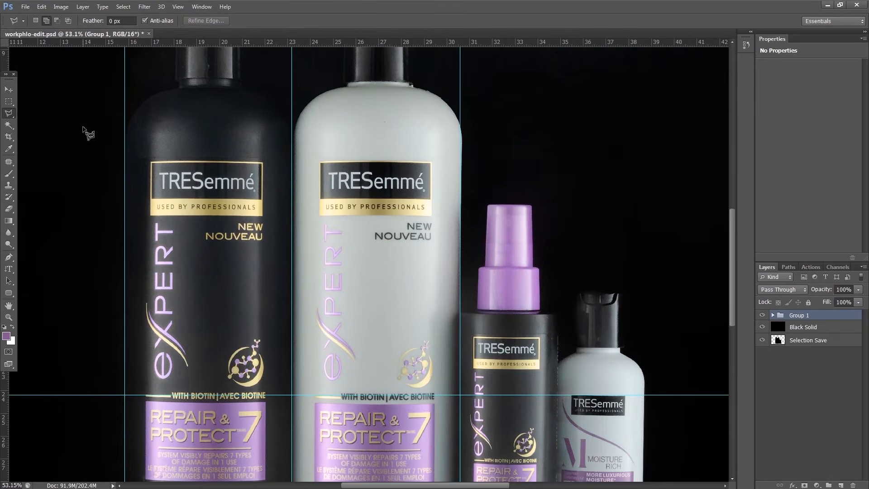
pyautogui.click(477, 310)
pyautogui.click(484, 268)
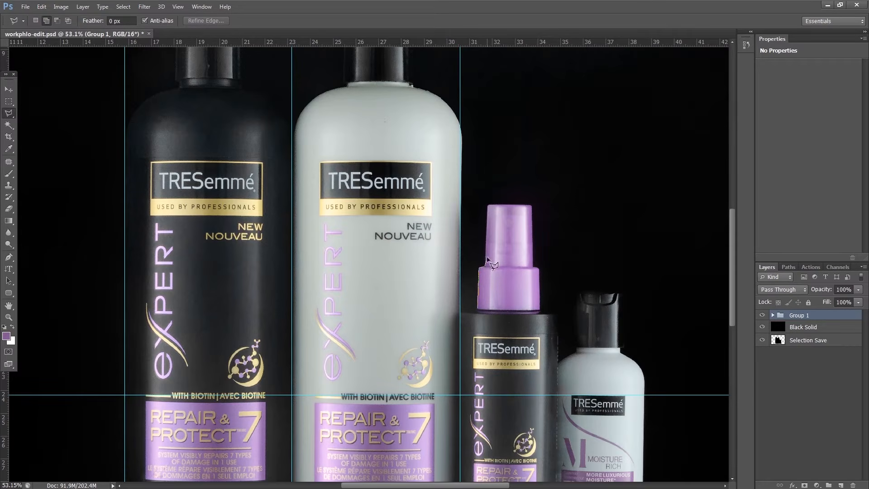
pyautogui.click(488, 206)
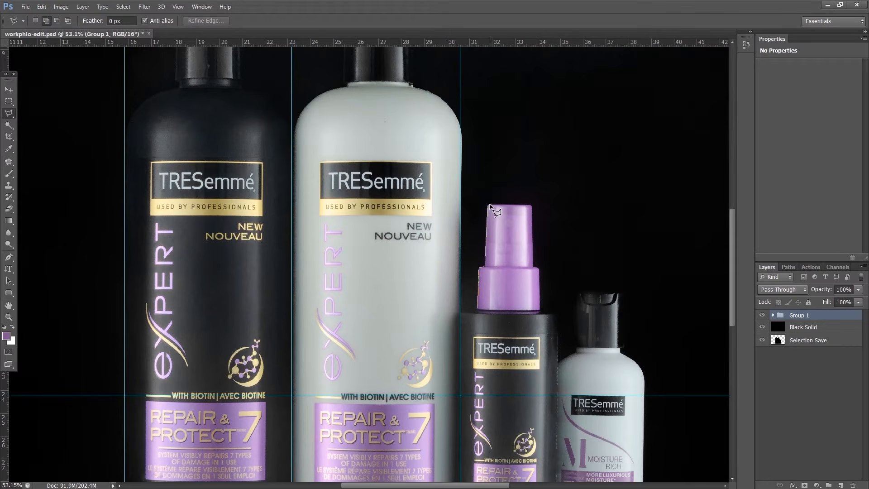
pyautogui.click(530, 206)
pyautogui.click(533, 268)
pyautogui.doubleClick(518, 308)
pyautogui.hotkey('ctrl', 'd')
# Load the bottle outline from the Selection Save layer, add it as a mask on Group 1, and inspect the mask
pyautogui.scroll(-4, 355, 268)
pyautogui.keyDown('ctrl'); pyautogui.click(778, 340); pyautogui.keyUp('ctrl')
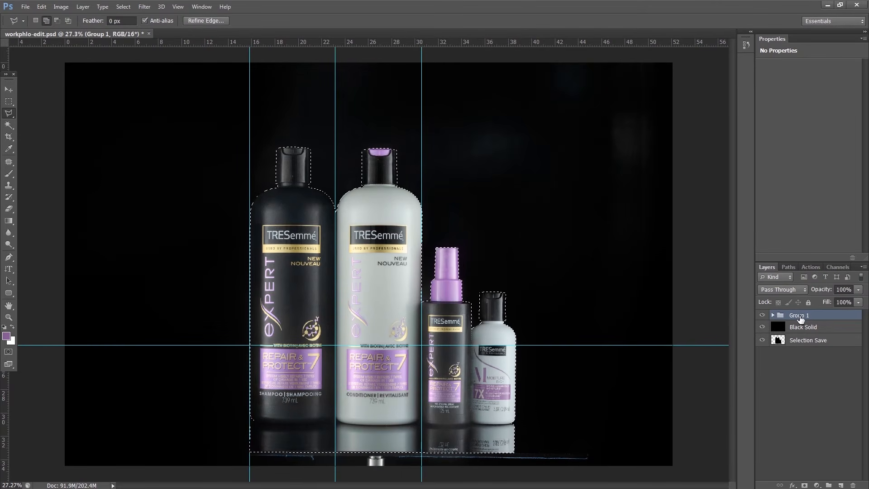
pyautogui.click(804, 485)
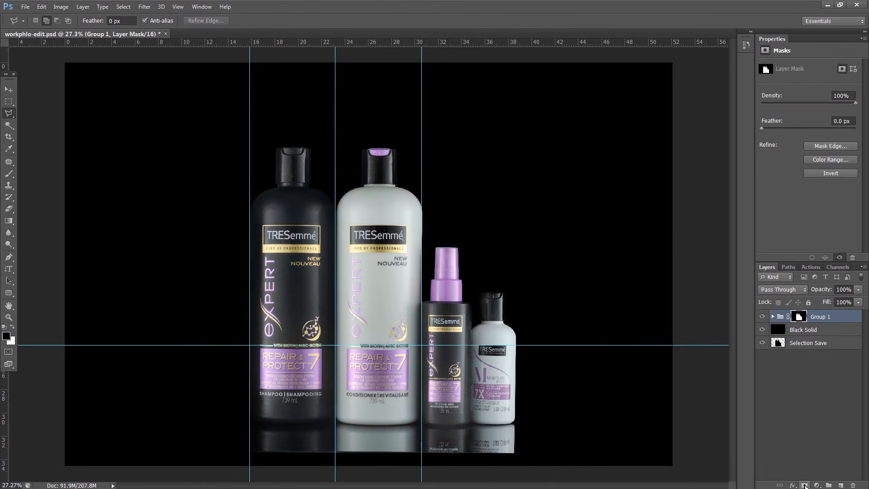
pyautogui.keyDown('alt'); pyautogui.click(799, 319); pyautogui.keyUp('alt')
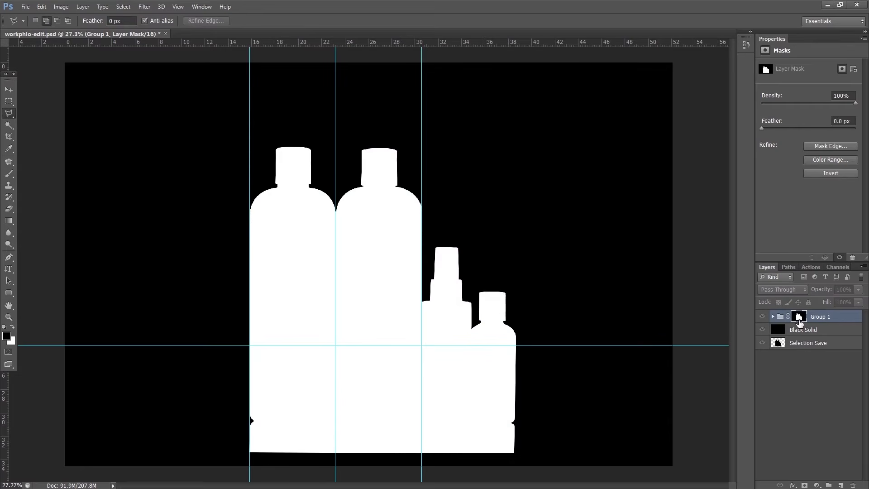
pyautogui.keyDown('alt'); pyautogui.click(799, 320); pyautogui.keyUp('alt')
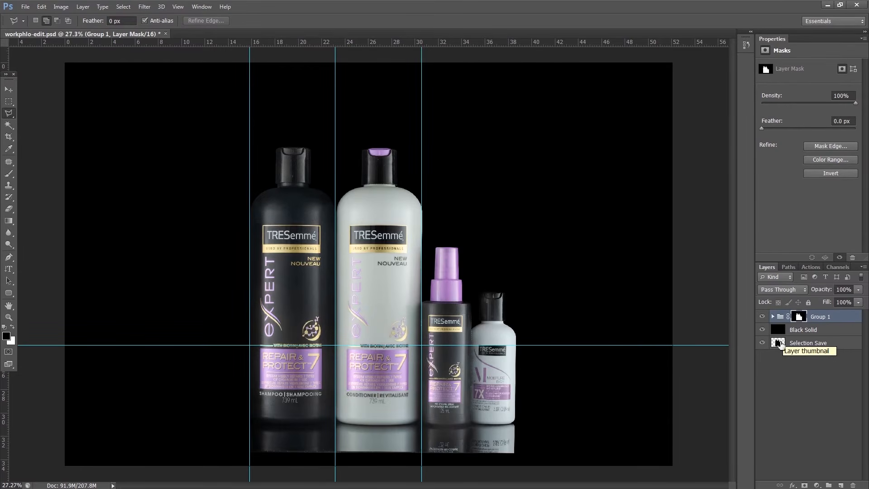
# Draw a purple-to-transparent radial gradient behind the bottles on a new layer directly above Black Solid
pyautogui.click(779, 334)
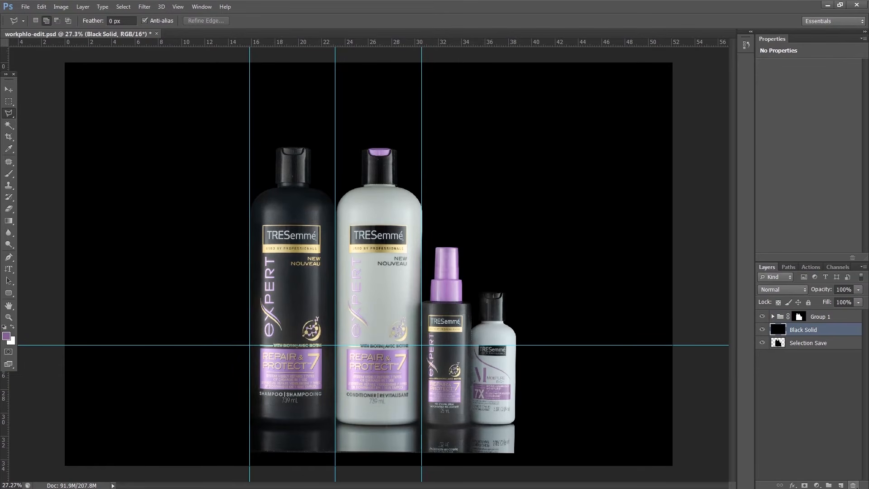
pyautogui.click(841, 485)
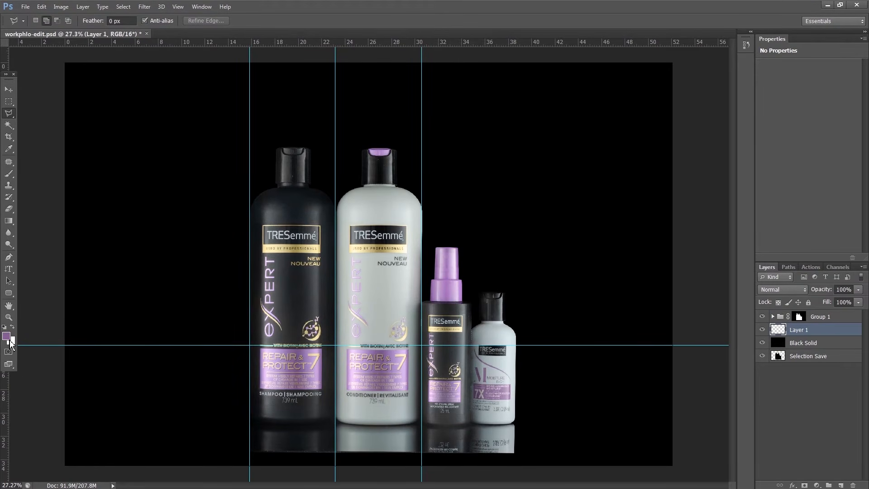
pyautogui.press('i')
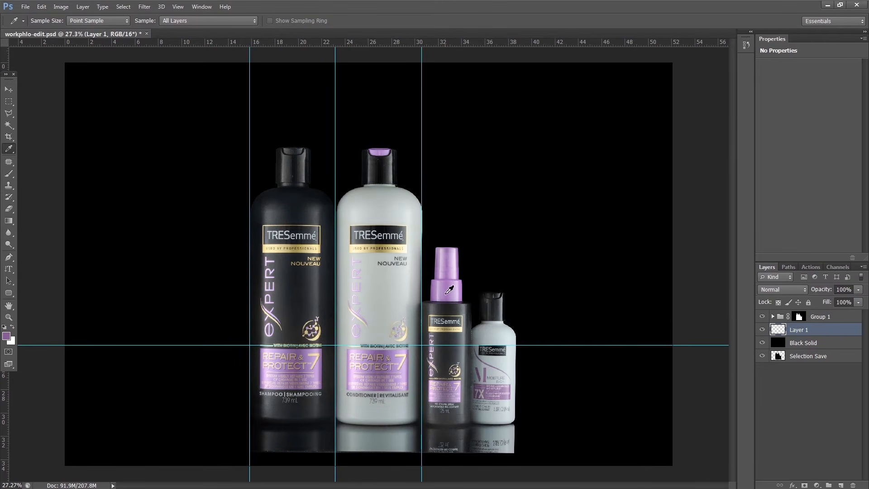
pyautogui.press('g')
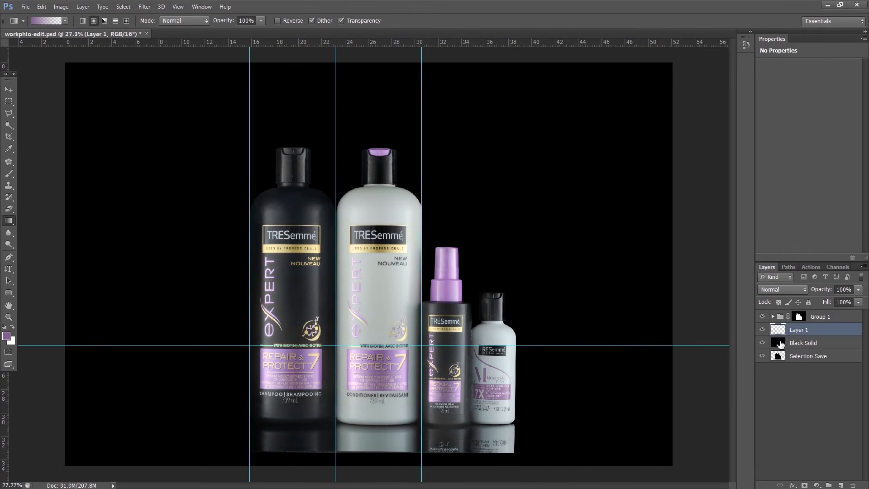
pyautogui.click(764, 317)
pyautogui.click(765, 317)
pyautogui.moveTo(378, 293); pyautogui.dragTo(514, 184)
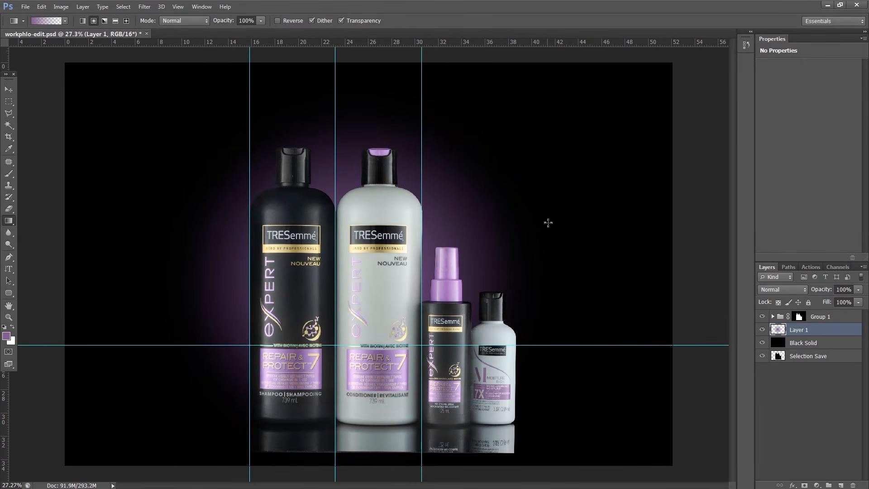
# Move Image 2 (Ceiling Bounce) above Image 1 (Base) inside Group 1 and give it a black layer mask
pyautogui.click(773, 316)
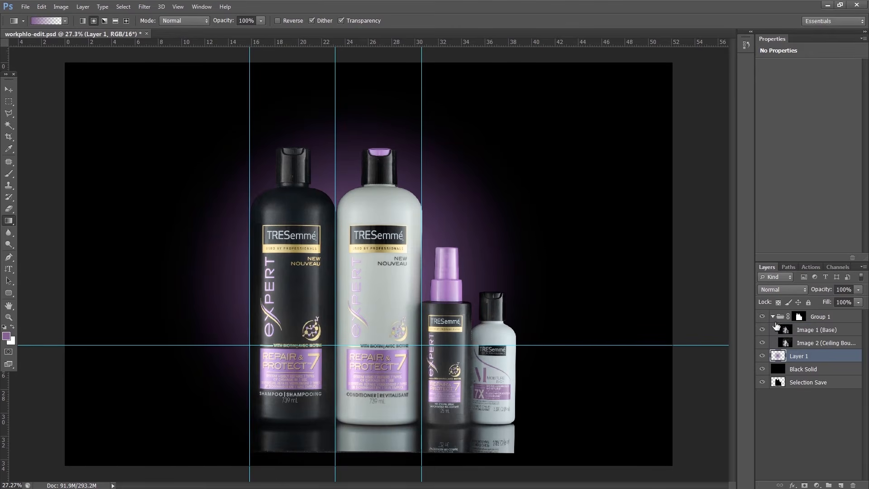
pyautogui.moveTo(785, 345); pyautogui.dragTo(791, 330)
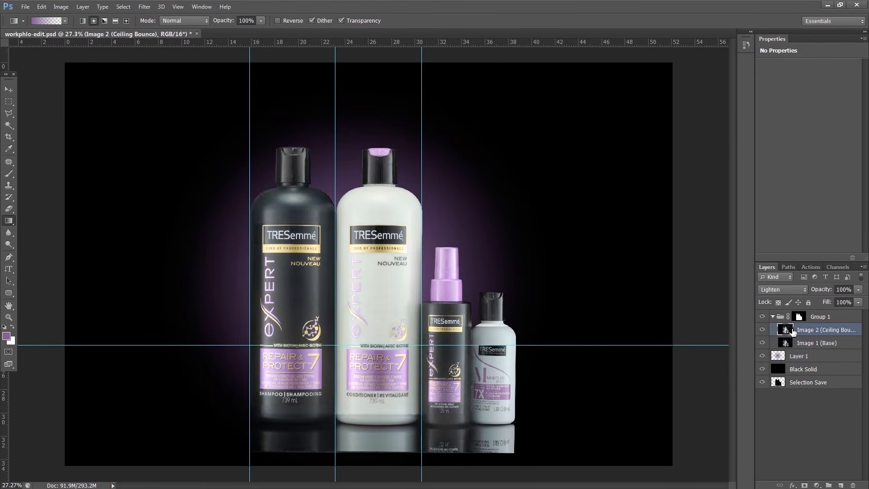
pyautogui.keyDown('alt'); pyautogui.click(805, 485); pyautogui.keyUp('alt')
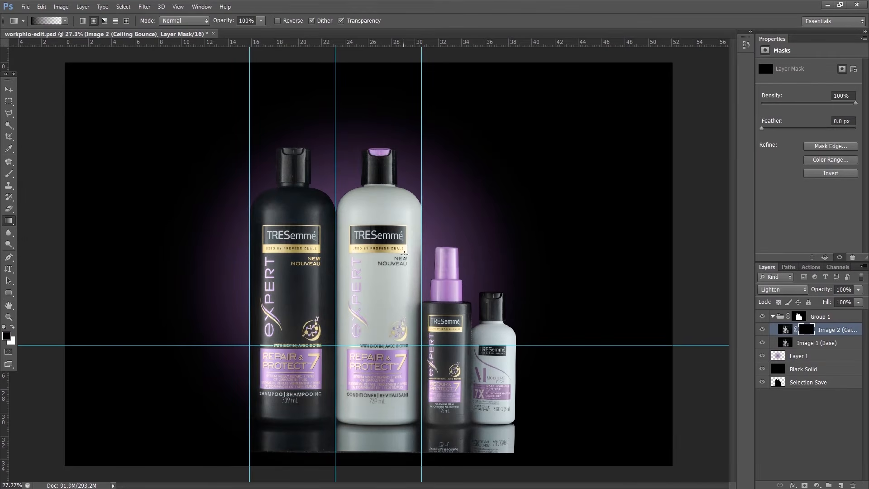
# Paint white on the Image 2 mask over the tall white bottle and the small white bottle with an 822 px soft brush, and check the mask
pyautogui.press('b')
pyautogui.moveTo(378, 226); pyautogui.dragTo(411, 230)
pyautogui.press('x')
pyautogui.moveTo(355, 191); pyautogui.dragTo(346, 128)
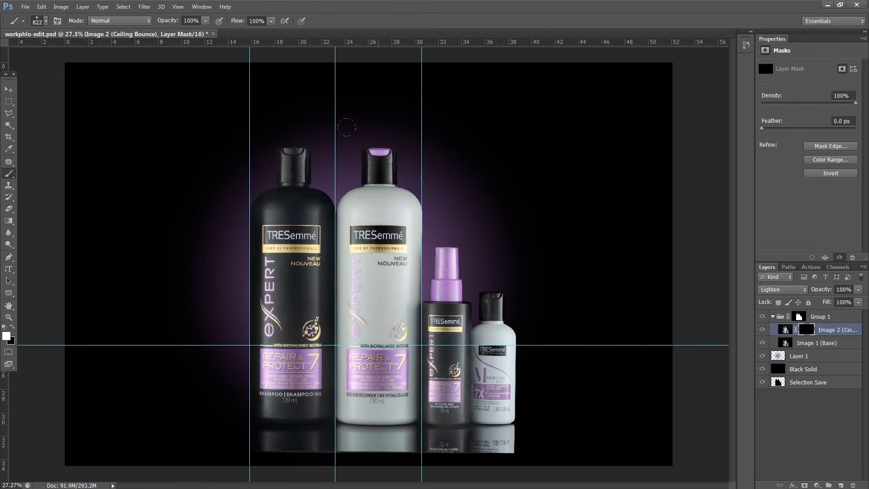
pyautogui.moveTo(378, 200); pyautogui.dragTo(379, 434)
pyautogui.moveTo(492, 326); pyautogui.dragTo(492, 434)
pyautogui.keyDown('alt'); pyautogui.click(808, 334); pyautogui.keyUp('alt')
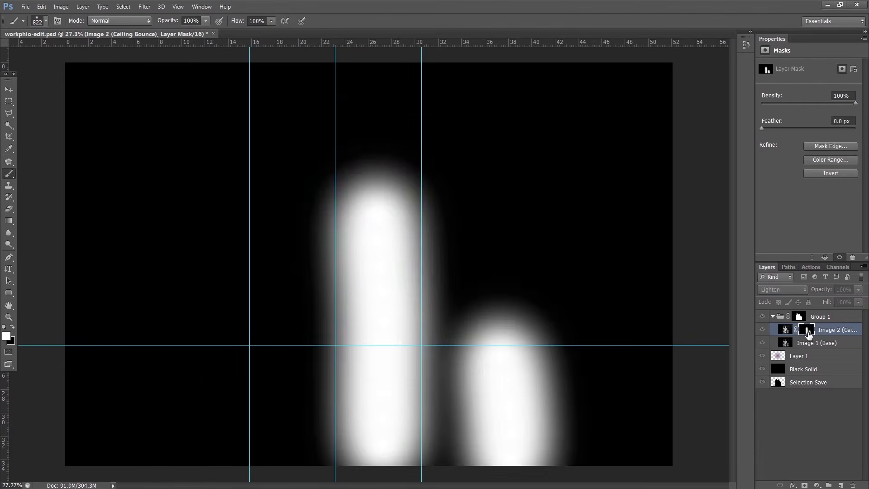
pyautogui.keyDown('alt'); pyautogui.click(808, 334); pyautogui.keyUp('alt')
pyautogui.click(763, 330)
pyautogui.click(763, 330)
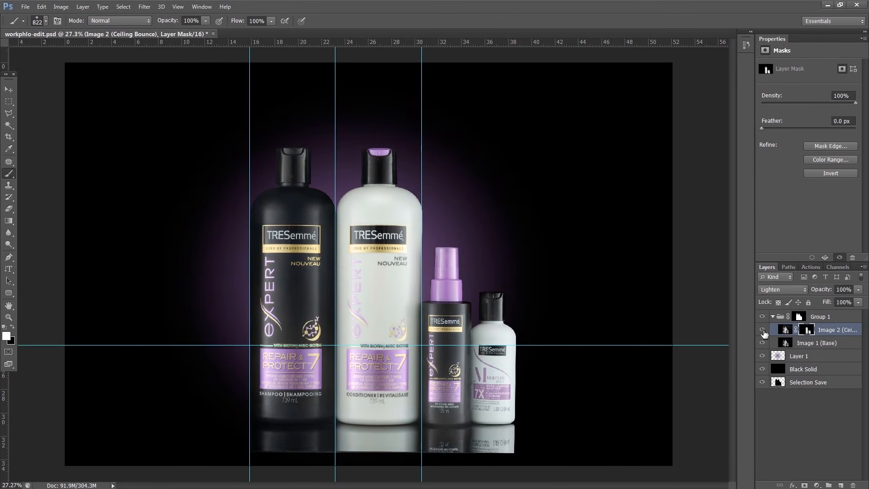
# Paint the Image 2 mask over the conditioner bottle's purple cap with a 111 px brush at 33% flow, and compare with the layer hidden
pyautogui.click(763, 331)
pyautogui.moveTo(472, 225); pyautogui.dragTo(444, 222)
pyautogui.moveTo(238, 23); pyautogui.dragTo(208, 35)
pyautogui.moveTo(435, 265); pyautogui.dragTo(435, 253)
pyautogui.moveTo(380, 167)
pyautogui.mouseDown()
pyautogui.moveTo(361, 171)
pyautogui.moveTo(373, 150)
pyautogui.moveTo(394, 153)
pyautogui.mouseUp()
pyautogui.scroll(1, 379, 150)
pyautogui.scroll(1, 379, 149)
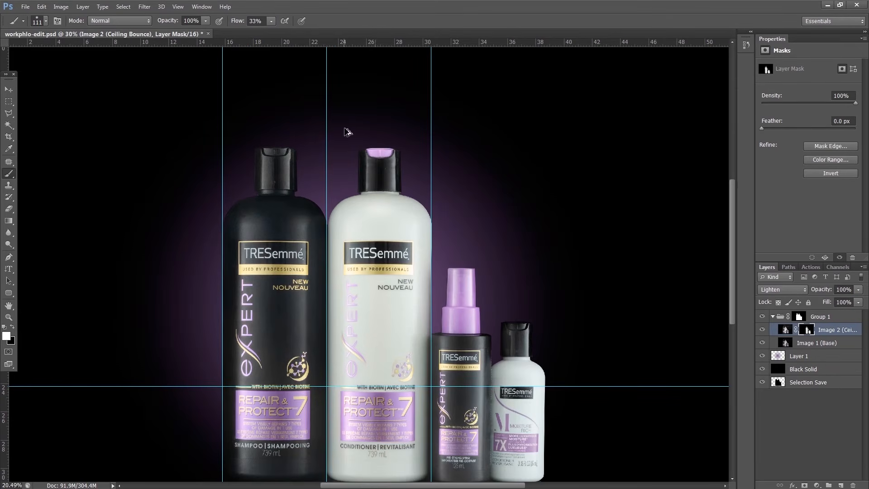
pyautogui.scroll(-5, 446, 194)
pyautogui.click(763, 331)
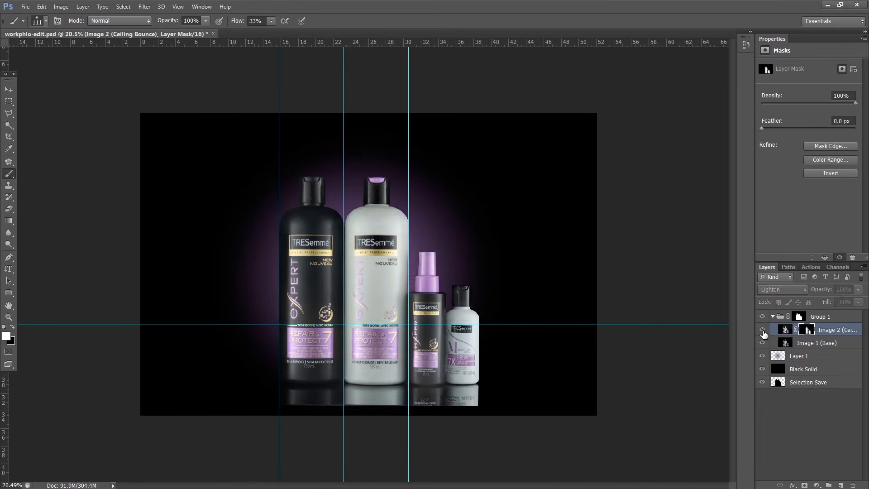
pyautogui.click(763, 332)
pyautogui.click(763, 332)
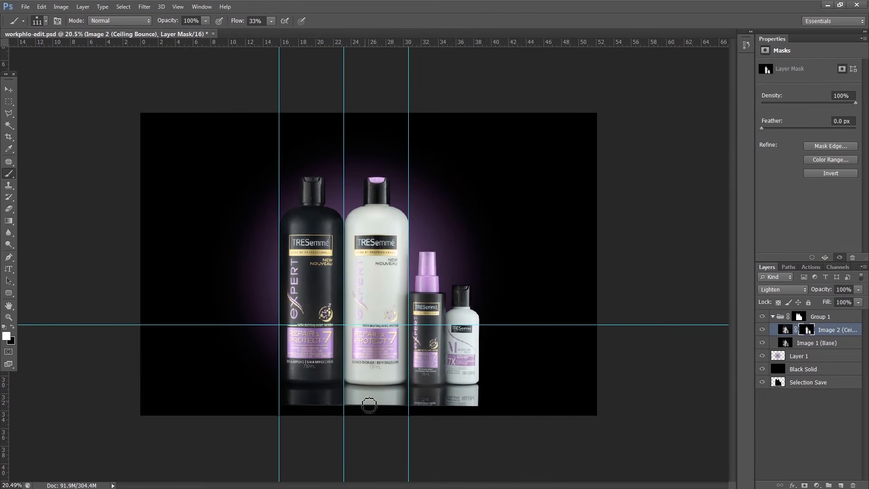
# Fade out the lower part of the bottle reflections with a black-to-transparent linear gradient on a new layer above Group 1
pyautogui.click(773, 316)
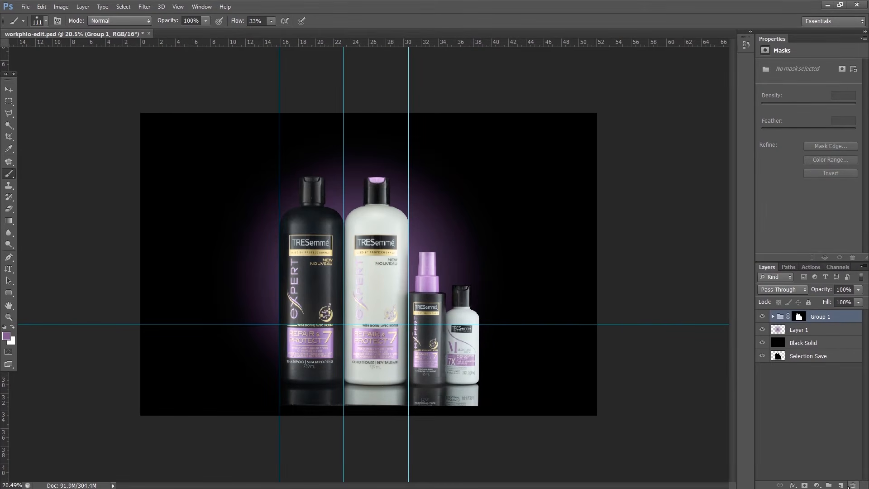
pyautogui.click(841, 485)
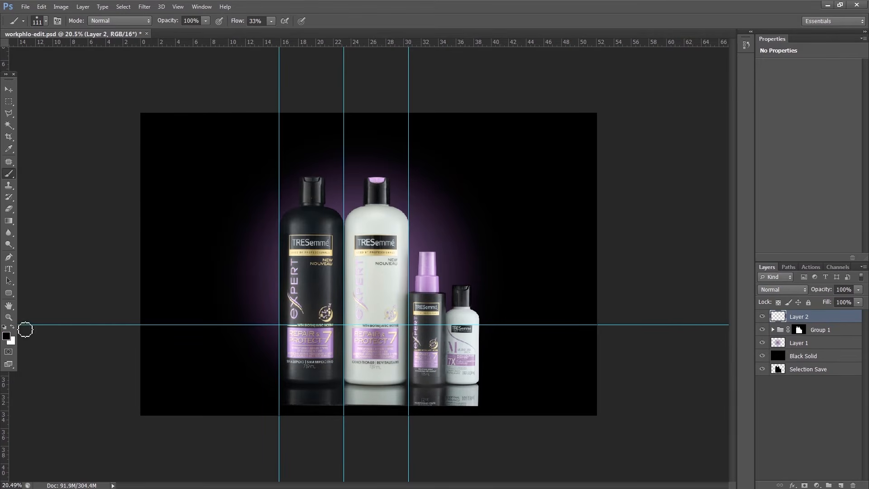
pyautogui.press('g')
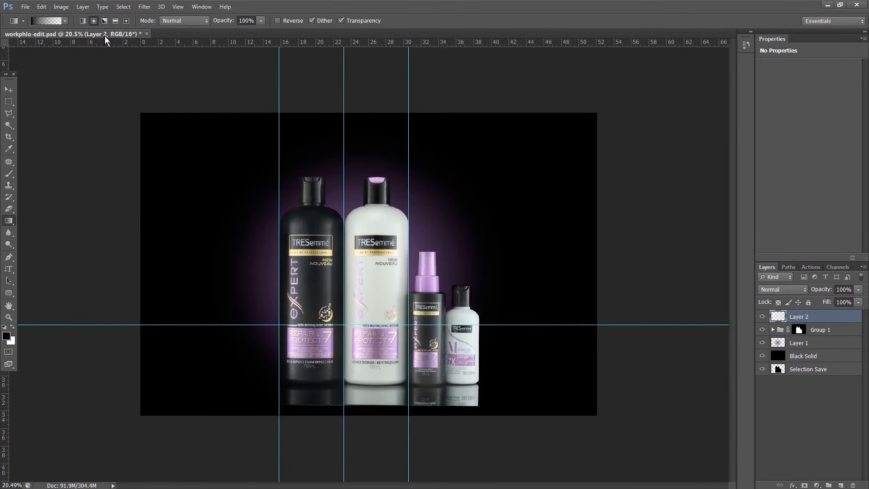
pyautogui.click(83, 20)
pyautogui.hotkey('ctrl', '+')
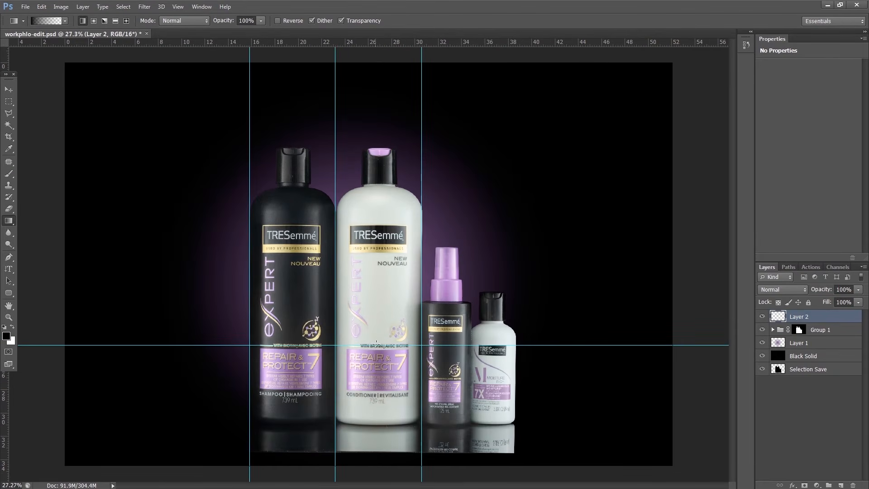
pyautogui.hotkey('ctrl', '+')
pyautogui.moveTo(381, 388); pyautogui.dragTo(380, 371)
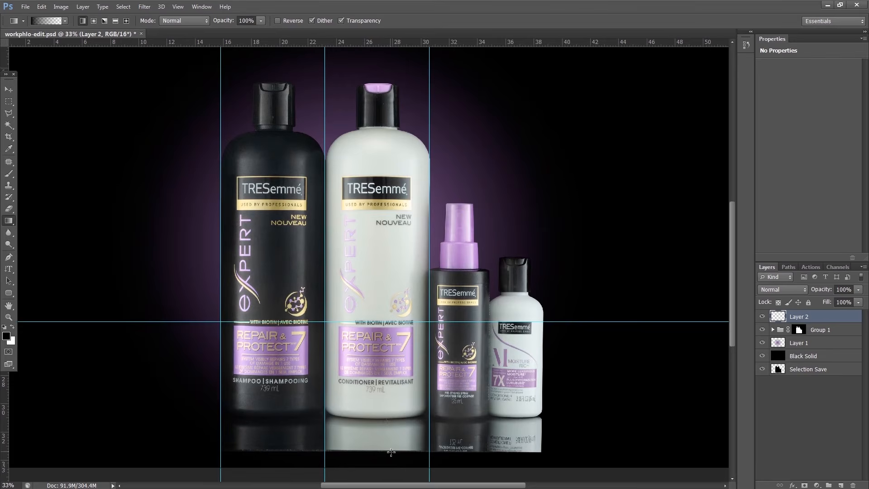
pyautogui.moveTo(389, 450); pyautogui.dragTo(385, 431)
pyautogui.moveTo(377, 422); pyautogui.dragTo(378, 422)
pyautogui.scroll(-5, 373, 373)
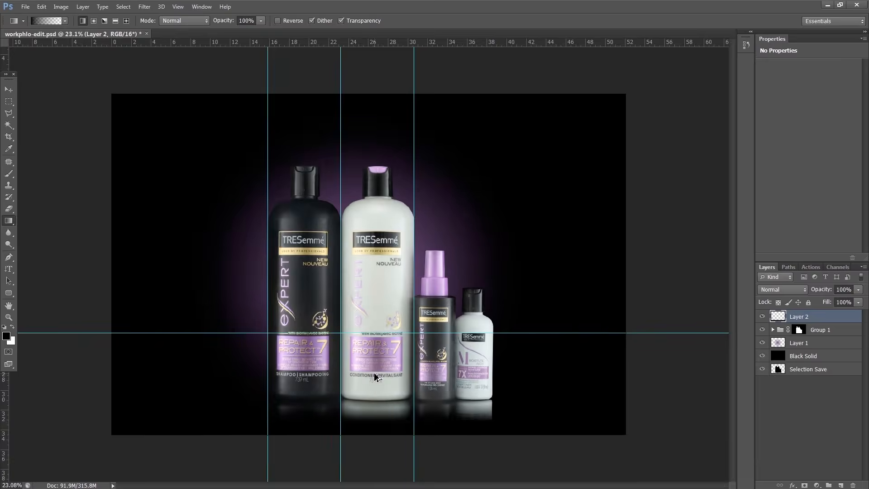
# Hide the guides, save the document as workphlo-edit-1.psd, and check the composite up close
pyautogui.hotkey('ctrl', ';')
pyautogui.scroll(2, 372, 375)
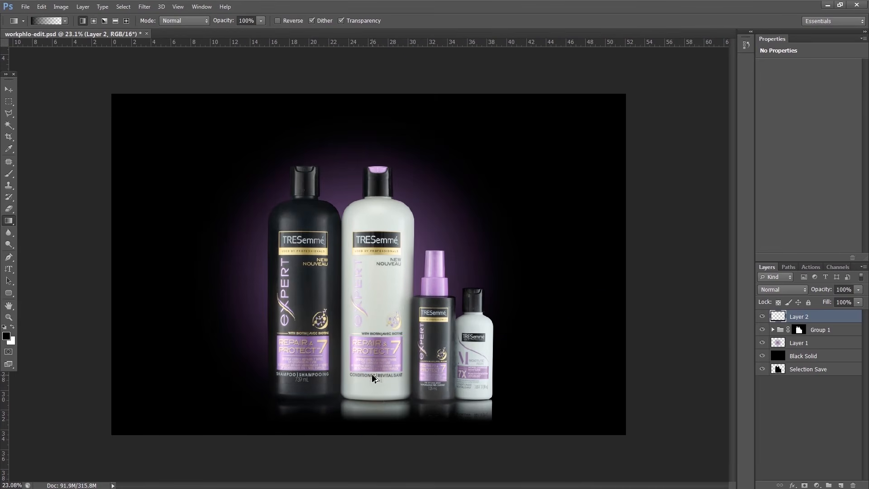
pyautogui.scroll(-1, 369, 376)
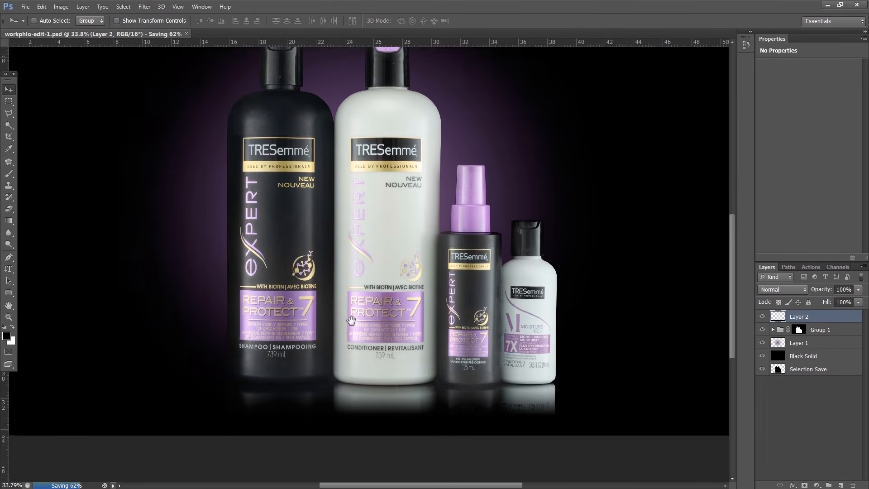
pyautogui.scroll(3, 353, 352)
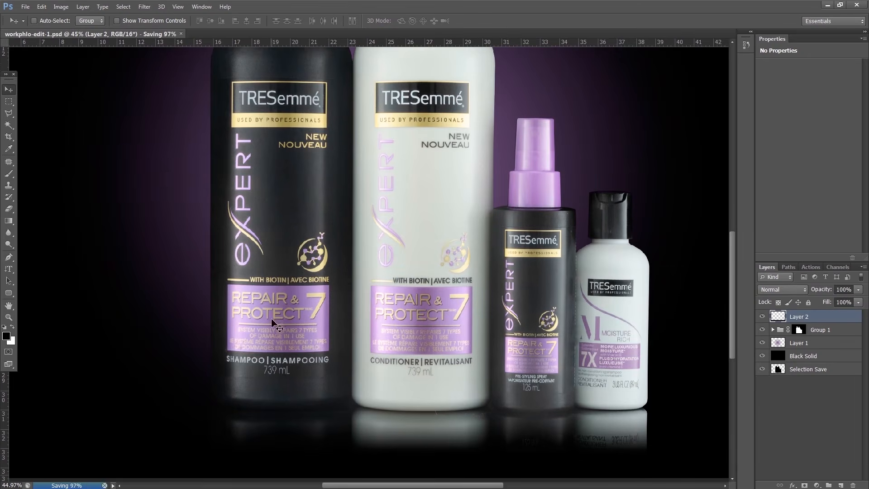
pyautogui.scroll(-1, 423, 325)
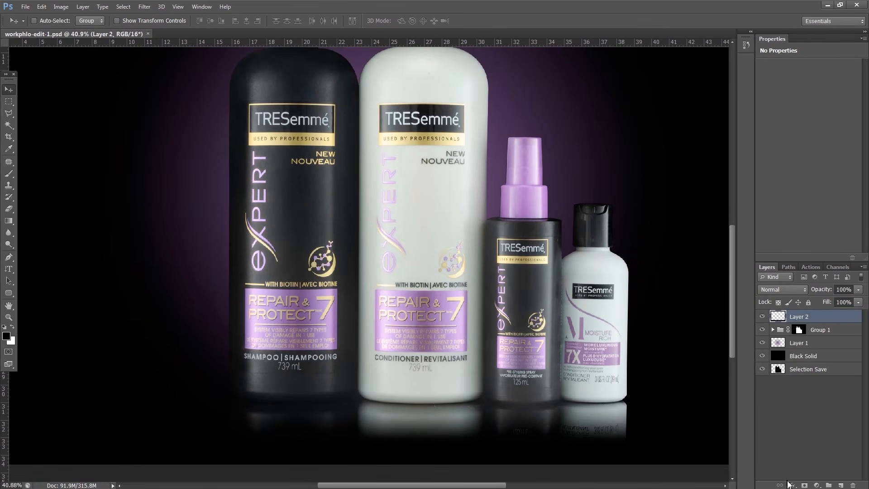
# Add a Curves adjustment layer on top that brightens the midtones, and invert its mask to black
pyautogui.click(817, 485)
pyautogui.click(801, 349)
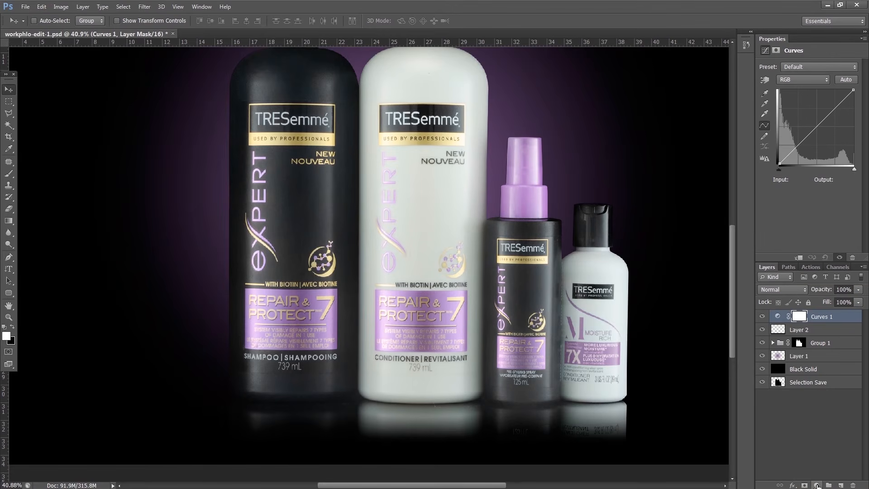
pyautogui.click(778, 317)
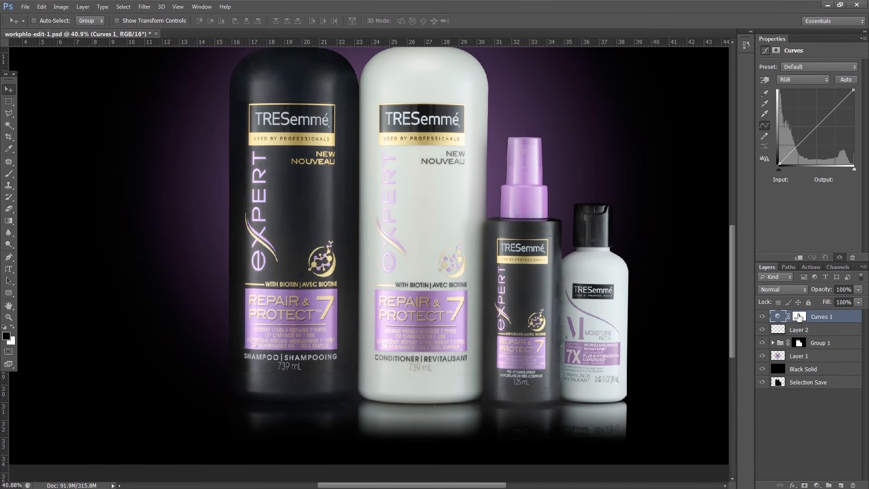
pyautogui.moveTo(816, 131); pyautogui.dragTo(808, 126)
pyautogui.click(799, 316)
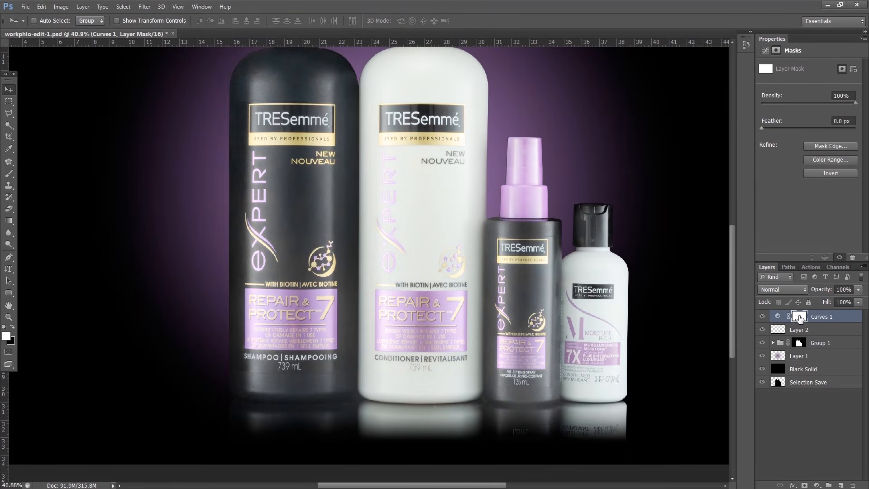
pyautogui.hotkey('ctrl', 'i')
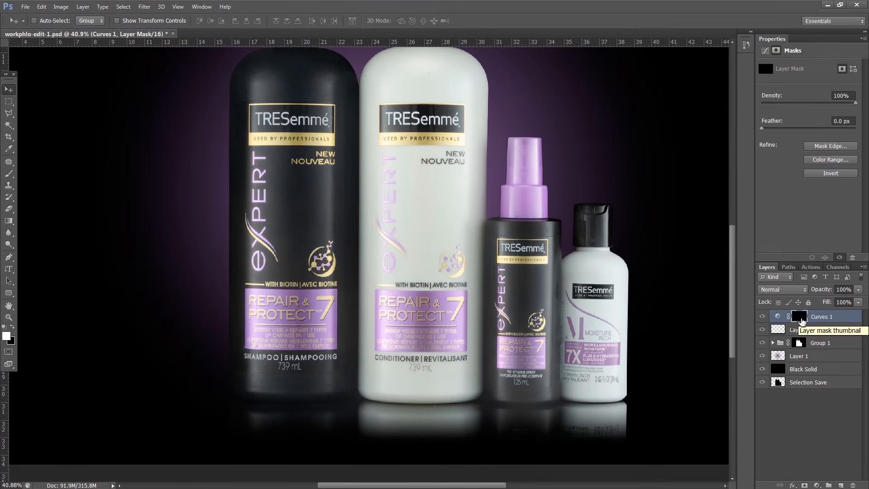
# Paint white on the Curves 1 mask over the conditioner's purple label with a 287 px brush at 33% flow, and lower the layer's fill to 89%
pyautogui.press('b')
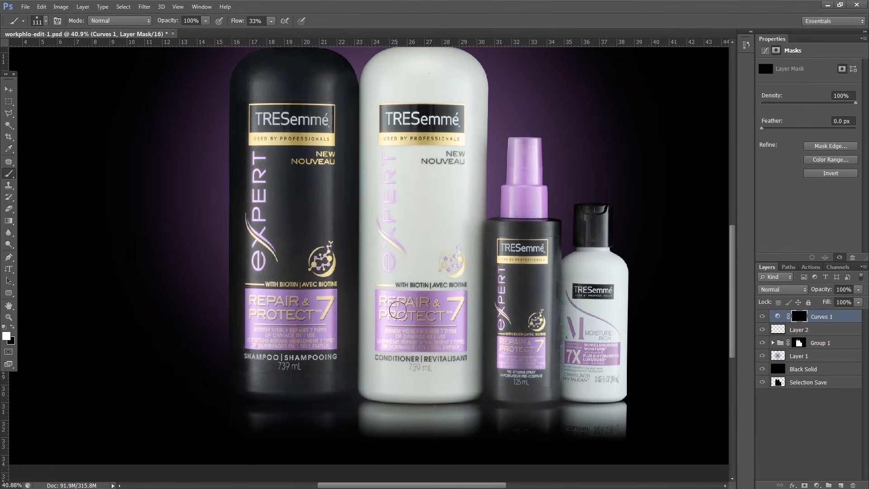
pyautogui.scroll(-3, 420, 325)
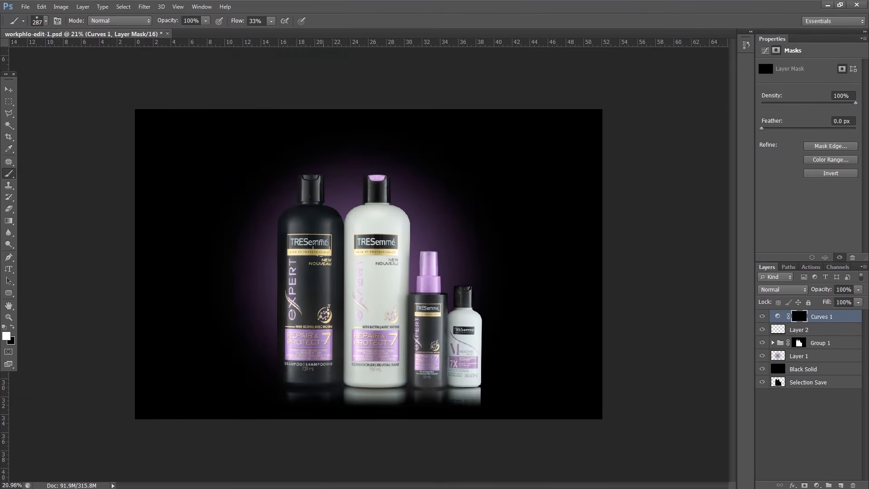
pyautogui.moveTo(365, 339)
pyautogui.mouseDown()
pyautogui.moveTo(375, 345)
pyautogui.moveTo(370, 339)
pyautogui.mouseUp()
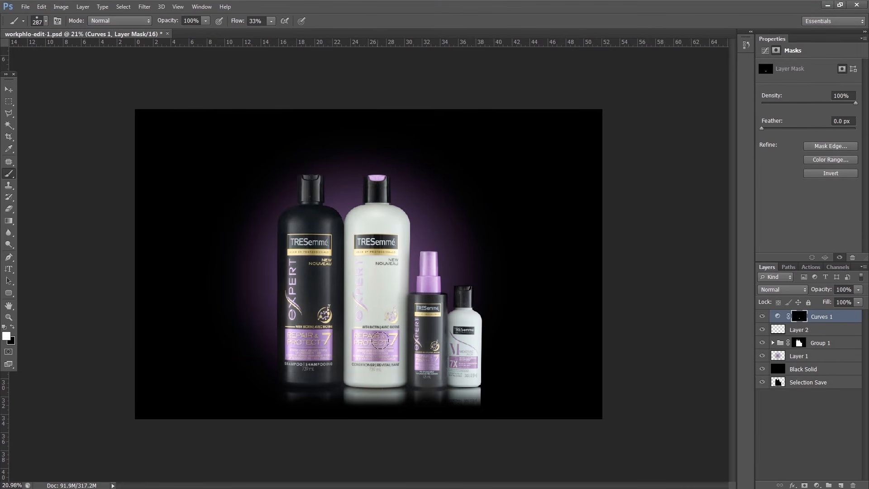
pyautogui.scroll(1, 371, 344)
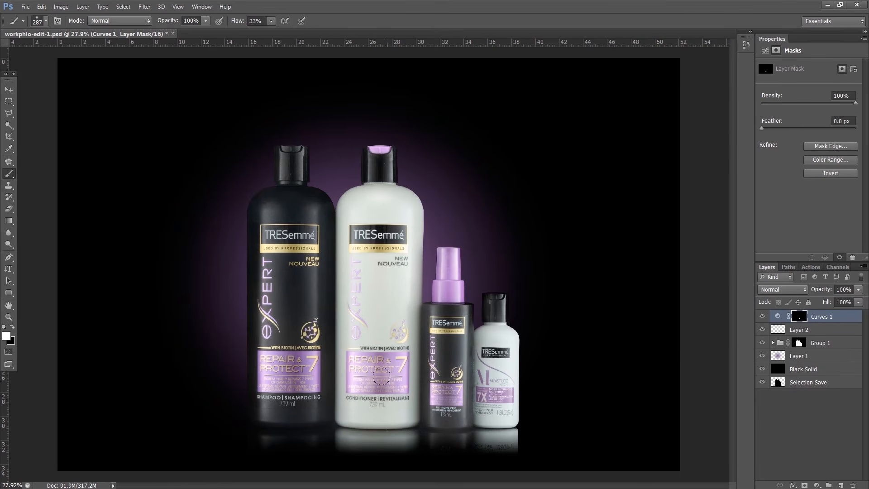
pyautogui.click(763, 316)
pyautogui.click(763, 317)
pyautogui.scroll(-2, 346, 352)
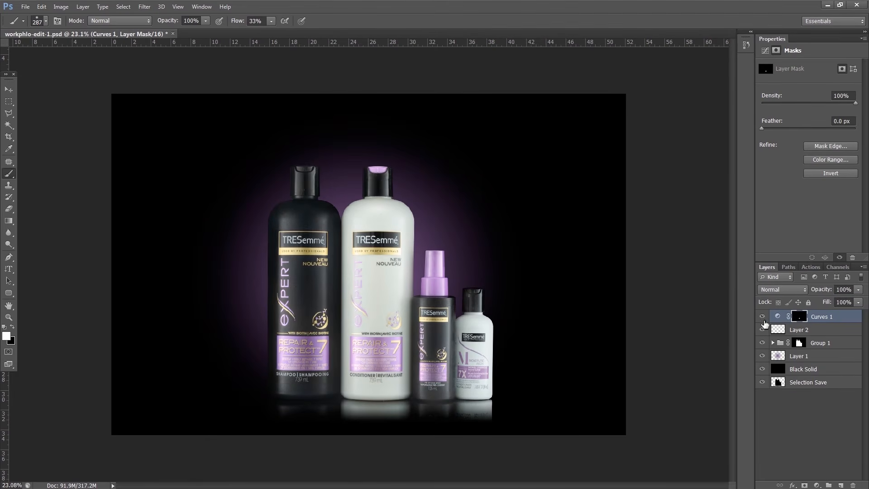
pyautogui.moveTo(858, 301); pyautogui.dragTo(854, 316)
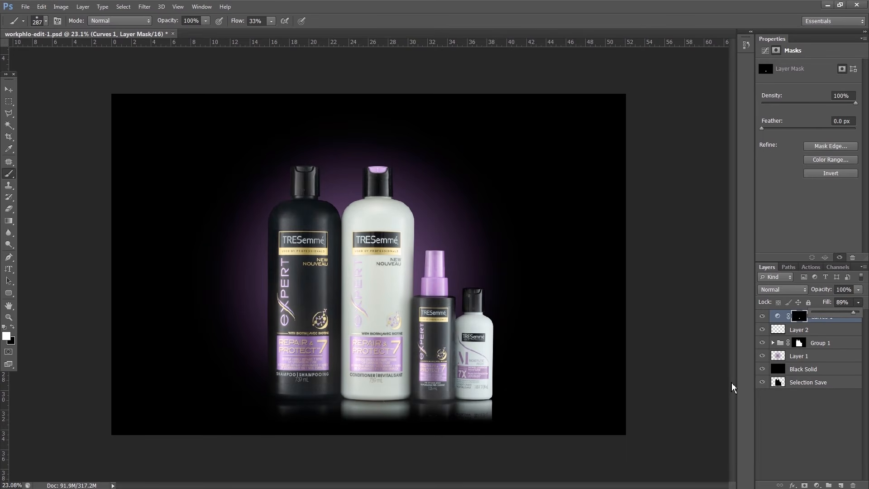
pyautogui.click(792, 422)
# Add a new empty layer inside Group 1, directly above the Image 2 layer, for retouching the spray bottle's cap
pyautogui.scroll(12, 439, 285)
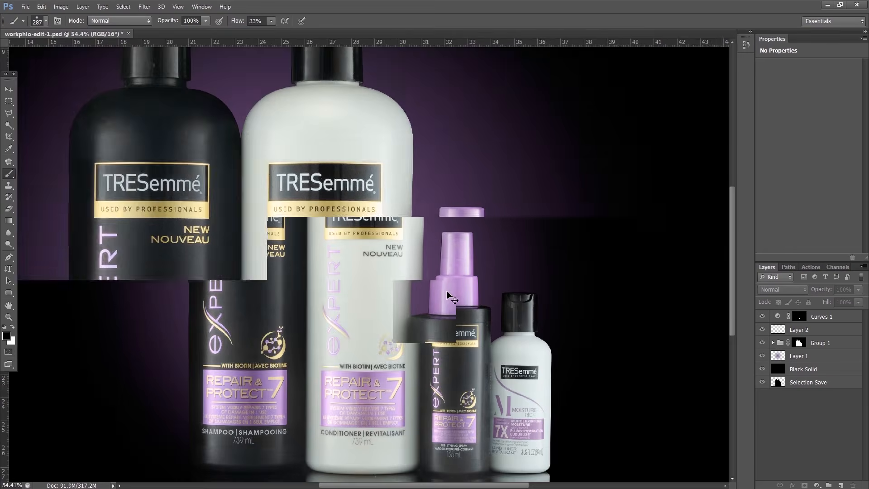
pyautogui.scroll(3, 439, 256)
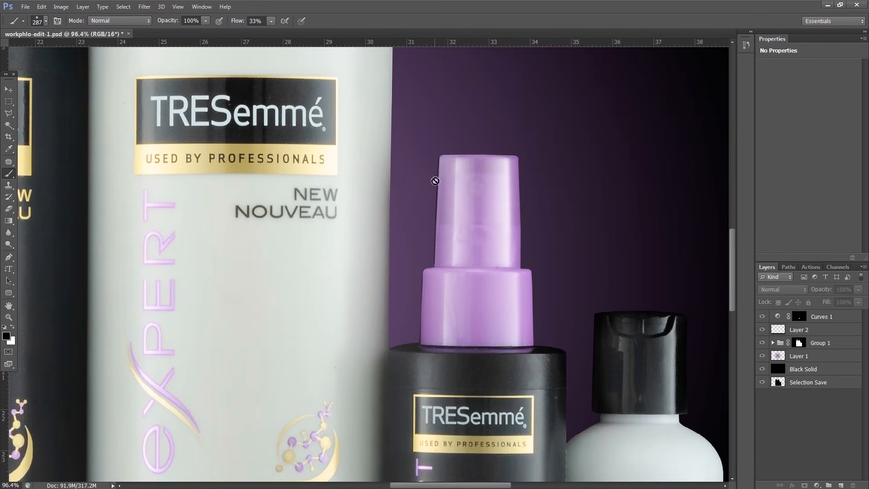
pyautogui.scroll(2, 445, 317)
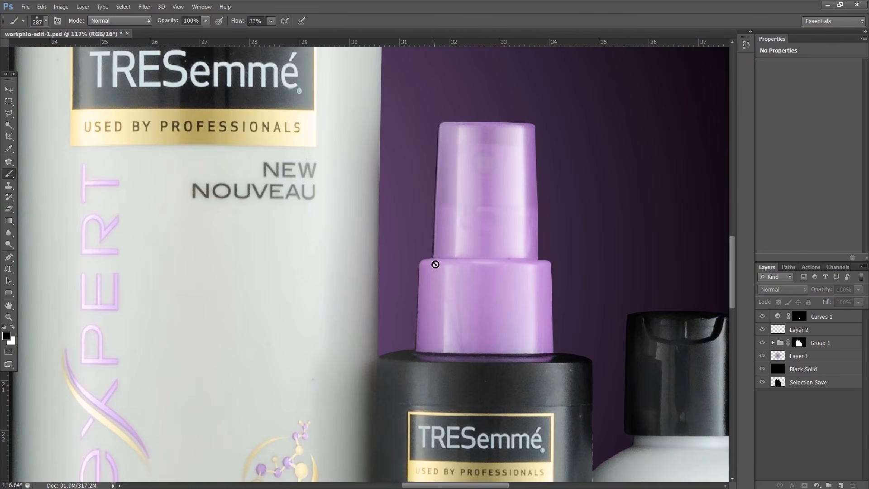
pyautogui.click(799, 344)
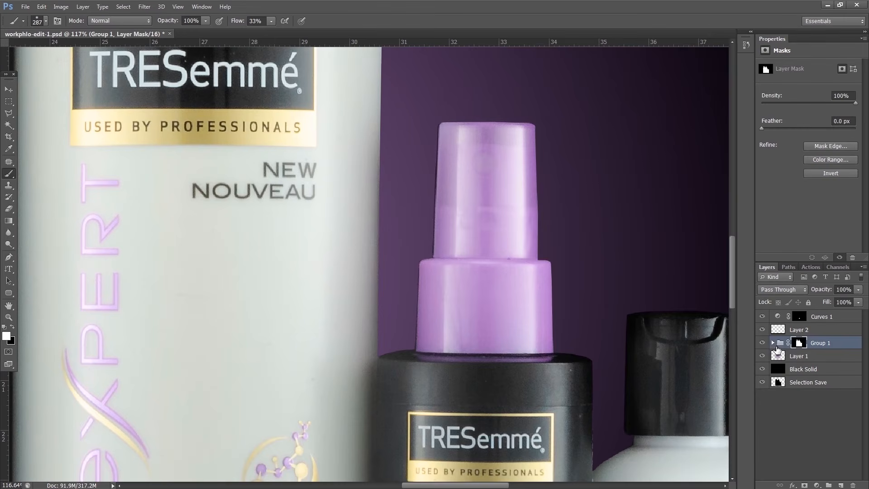
pyautogui.click(773, 343)
pyautogui.click(785, 357)
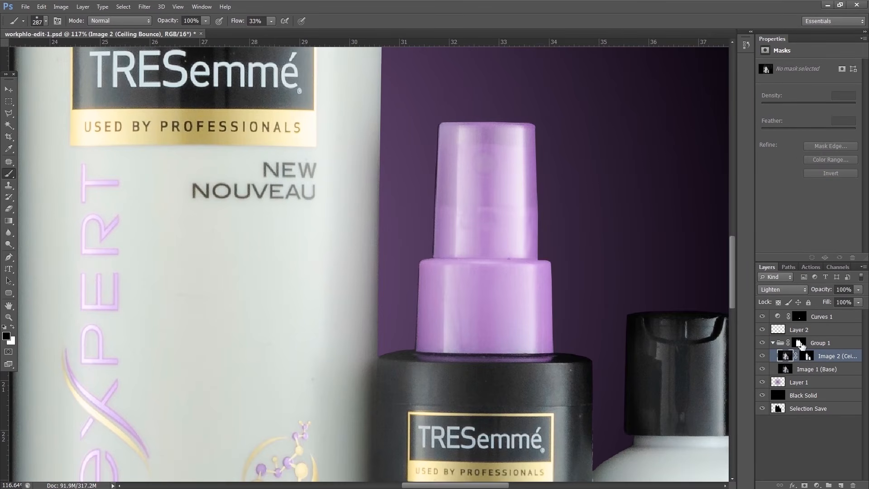
pyautogui.click(839, 485)
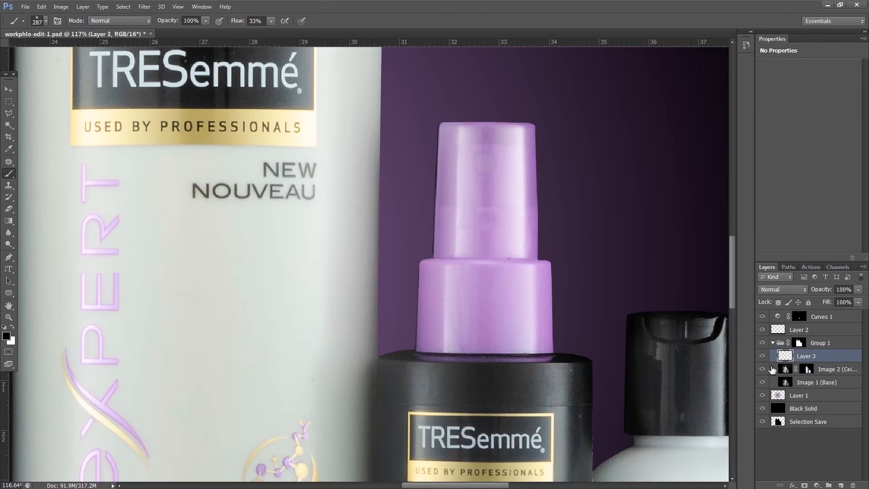
# Paint sampled cap purple over the dark outer edge of the spray bottle's cap and collar with a 28 px brush at 100% flow
pyautogui.press('i')
pyautogui.click(420, 342)
pyautogui.press('b')
pyautogui.keyDown('shift'); pyautogui.click(419, 271); pyautogui.keyUp('shift')
pyautogui.moveTo(240, 25); pyautogui.dragTo(270, 25)
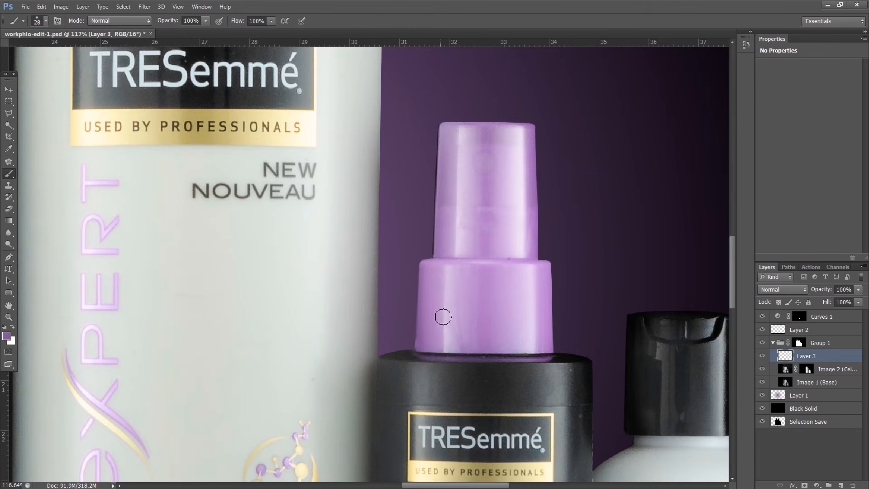
pyautogui.press('i')
pyautogui.press('b')
pyautogui.press('i')
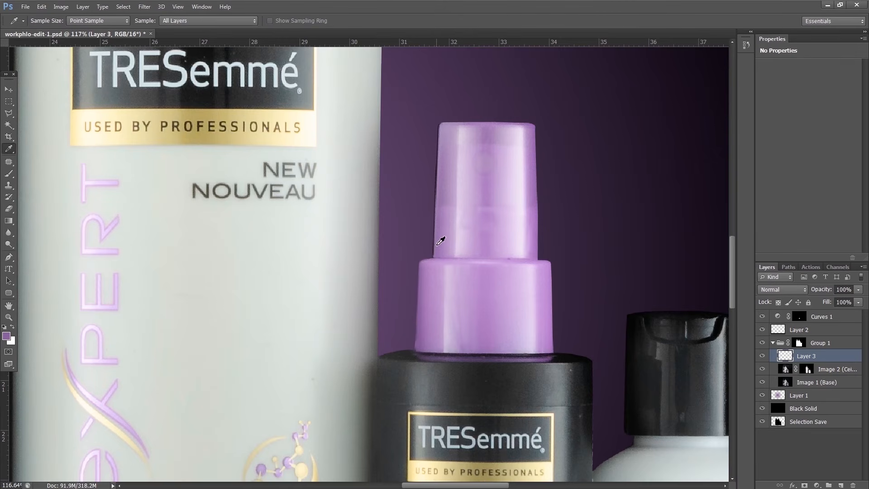
pyautogui.press('b')
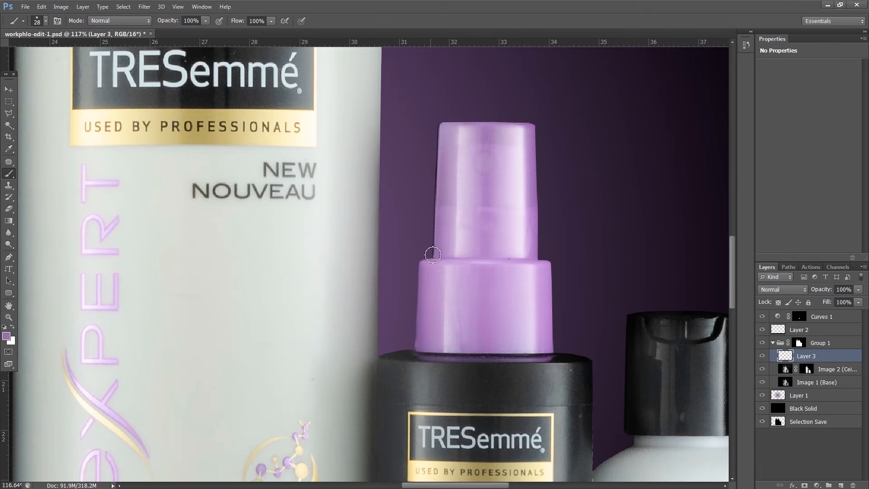
pyautogui.keyDown('shift'); pyautogui.click(439, 126); pyautogui.keyUp('shift')
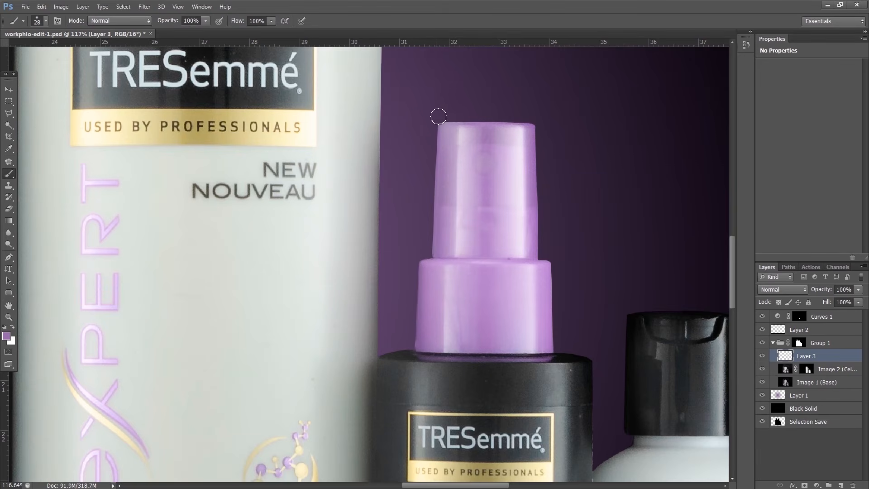
pyautogui.hotkey('ctrl', '0')
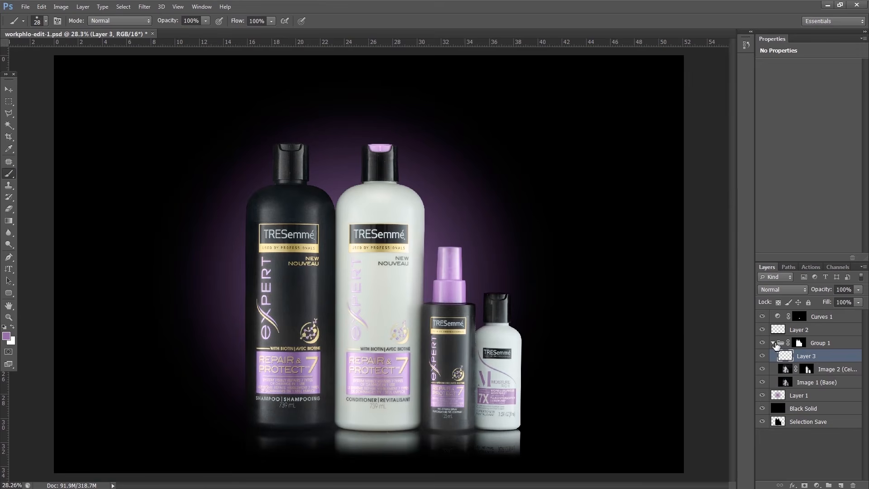
# Duplicate Group 1, hide the original group, and feather the copy's mask by 0.6 px
pyautogui.click(773, 343)
pyautogui.click(852, 348)
pyautogui.scroll(1, 372, 398)
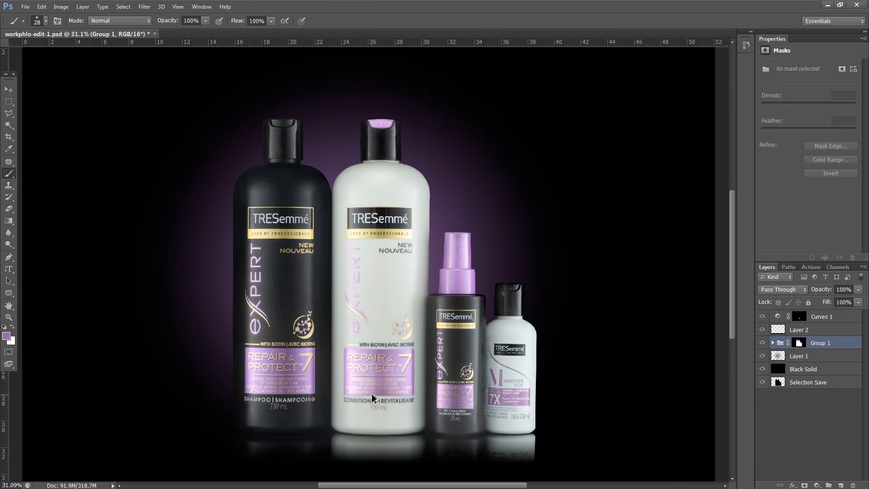
pyautogui.hotkey('ctrl', 'j')
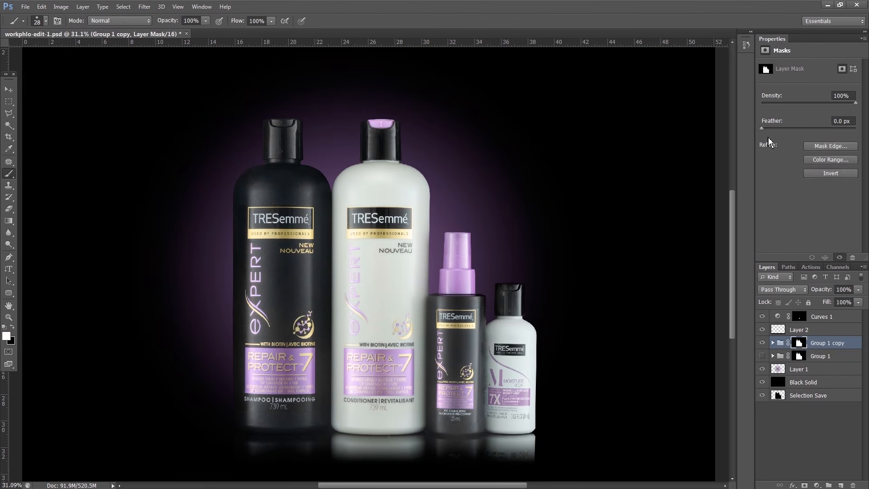
pyautogui.moveTo(762, 129); pyautogui.dragTo(766, 130)
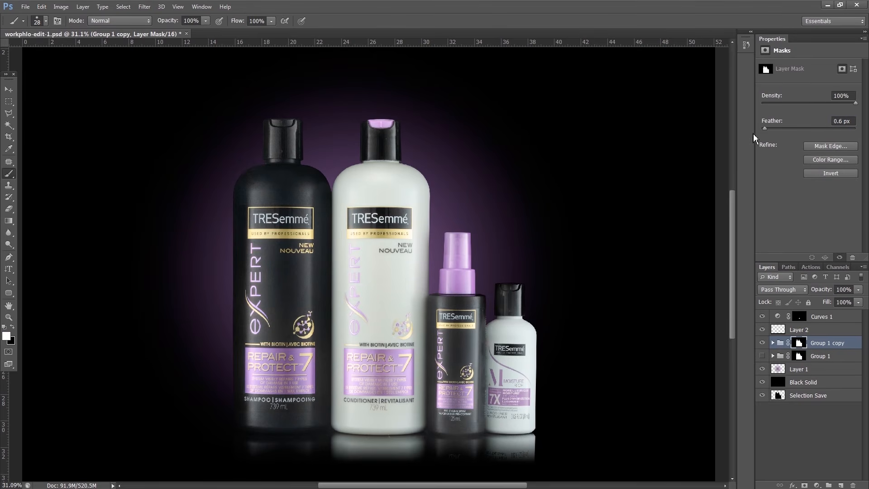
# Merge Group 1 copy into a single layer and apply its layer mask
pyautogui.rightClick(784, 347)
pyautogui.press('Escape')
pyautogui.hotkey('ctrl', 'e')
pyautogui.rightClick(799, 344)
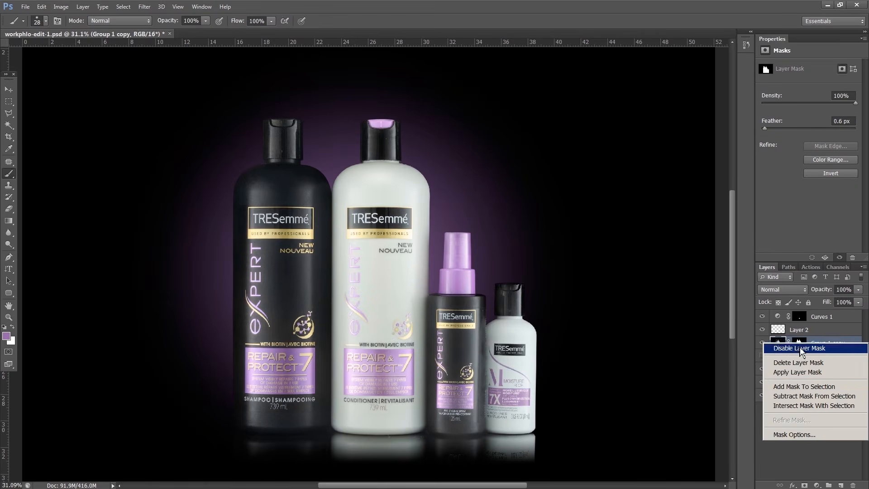
pyautogui.click(798, 372)
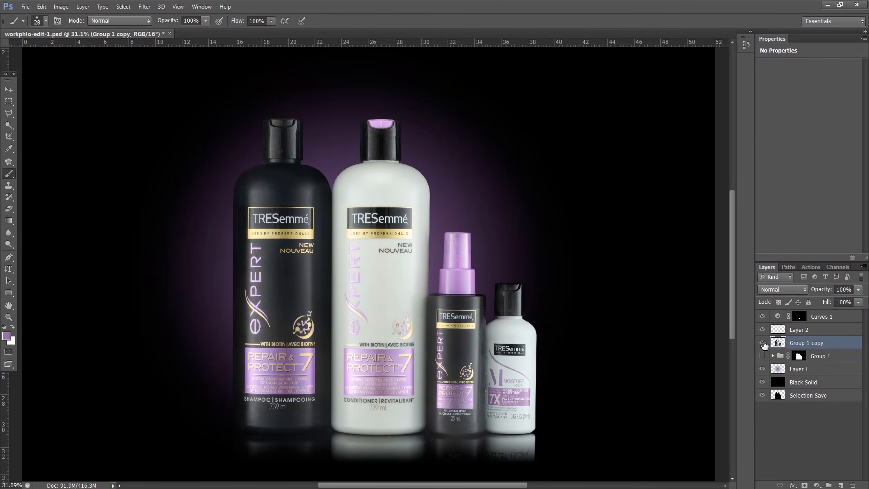
# Select the shampoo bottle's black cap with a rectangular marquee feathered 5 px, and copy it to a new layer
pyautogui.click(9, 101)
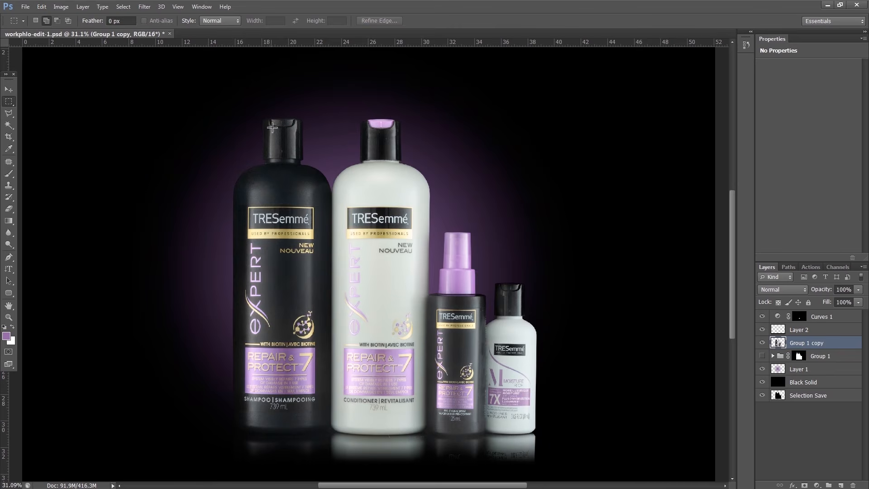
pyautogui.scroll(4, 257, 124)
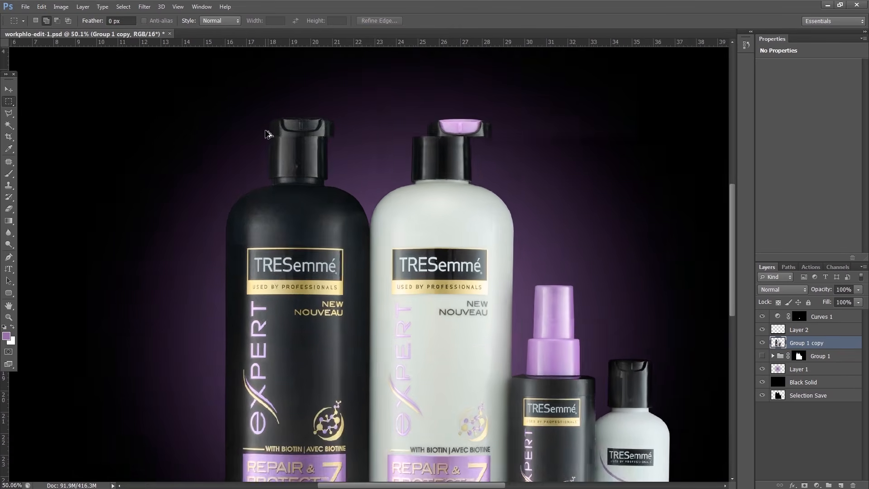
pyautogui.moveTo(331, 175); pyautogui.dragTo(343, 182)
pyautogui.hotkey('ctrl', 'd')
pyautogui.press('Return')
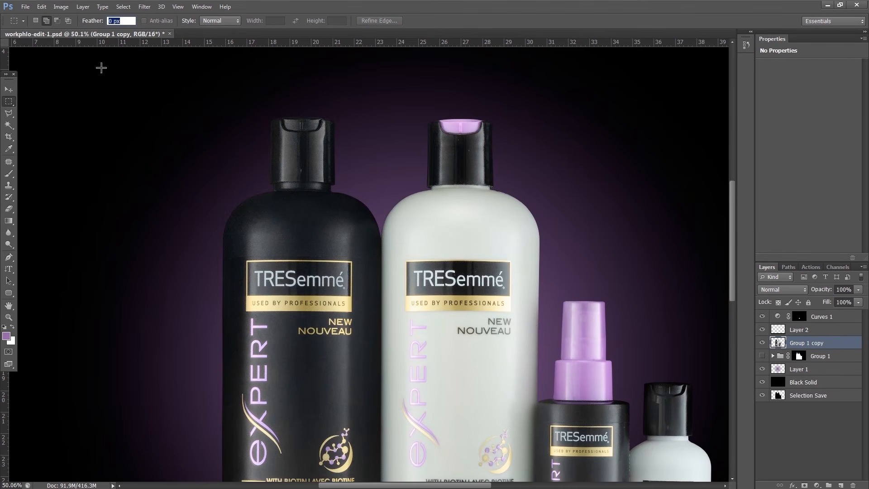
pyautogui.write('5')
pyautogui.press('Return')
pyautogui.moveTo(263, 108); pyautogui.dragTo(348, 187)
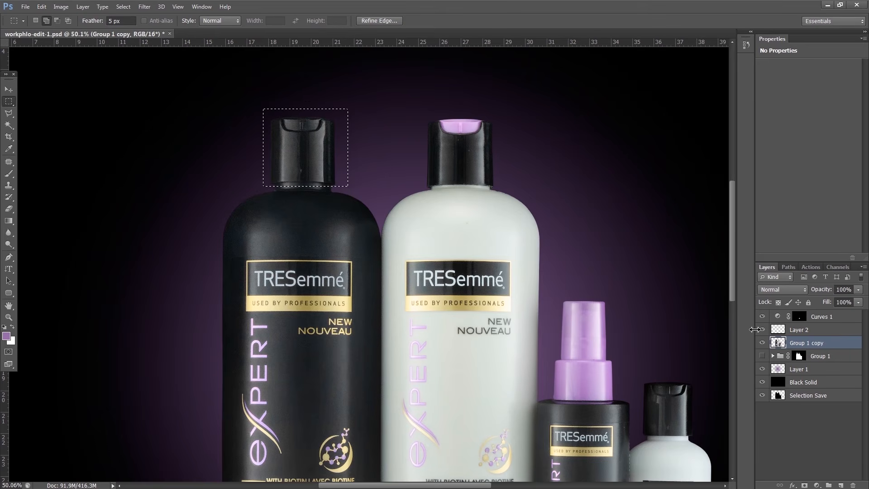
pyautogui.hotkey('ctrl', 'j')
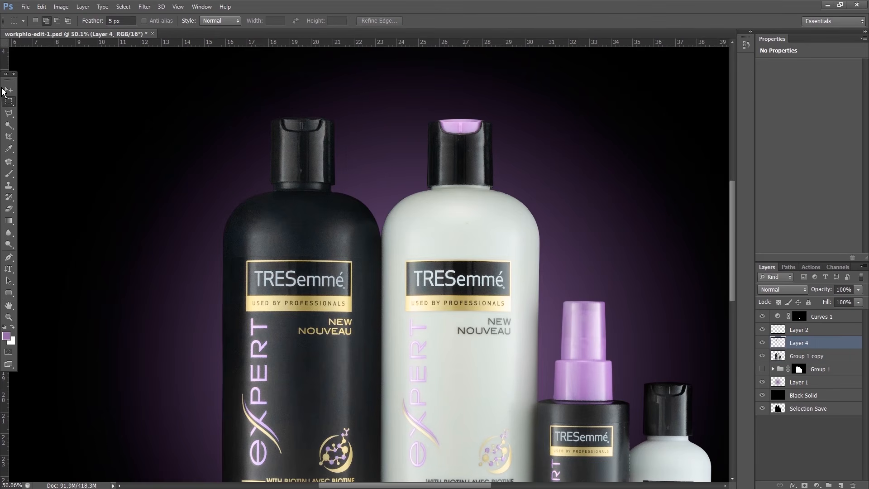
# Check the isolated cap copy with Group 1 copy hidden, and nudge it slightly straight down toward the shampoo bottle's shoulder
pyautogui.click(10, 92)
pyautogui.click(763, 356)
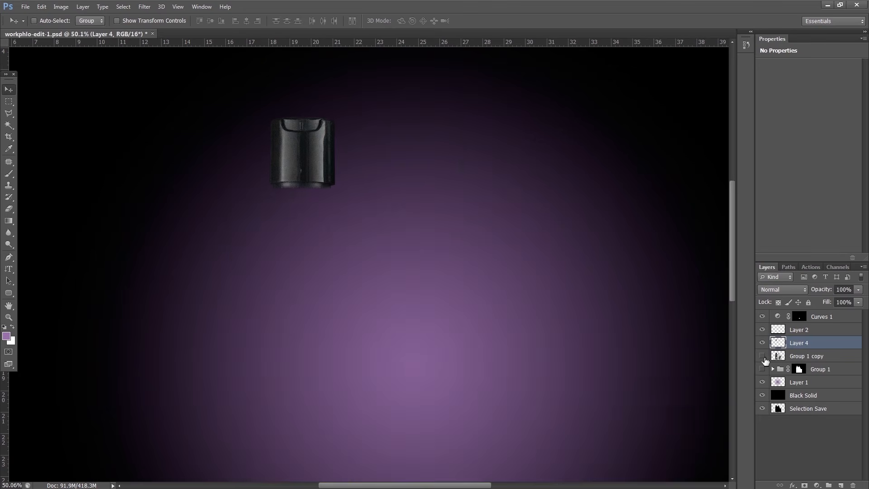
pyautogui.click(762, 356)
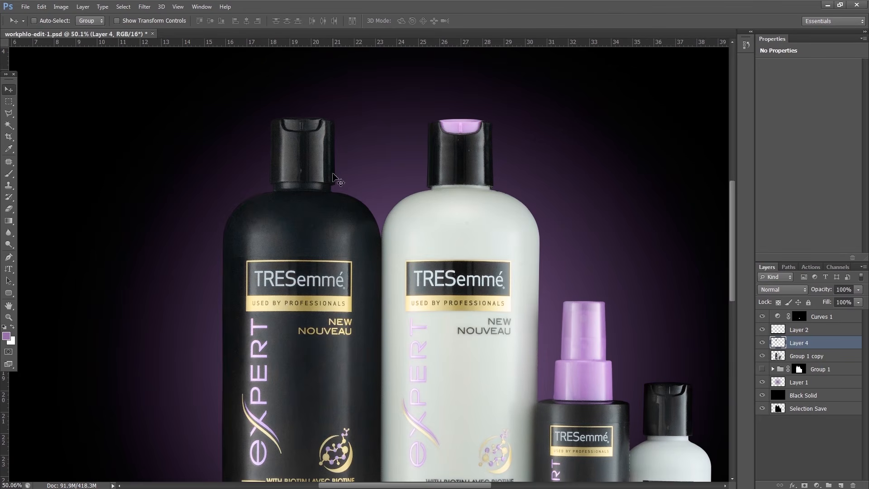
pyautogui.press('Down')
pyautogui.press('Down')
pyautogui.press('Down')
pyautogui.press('Down')
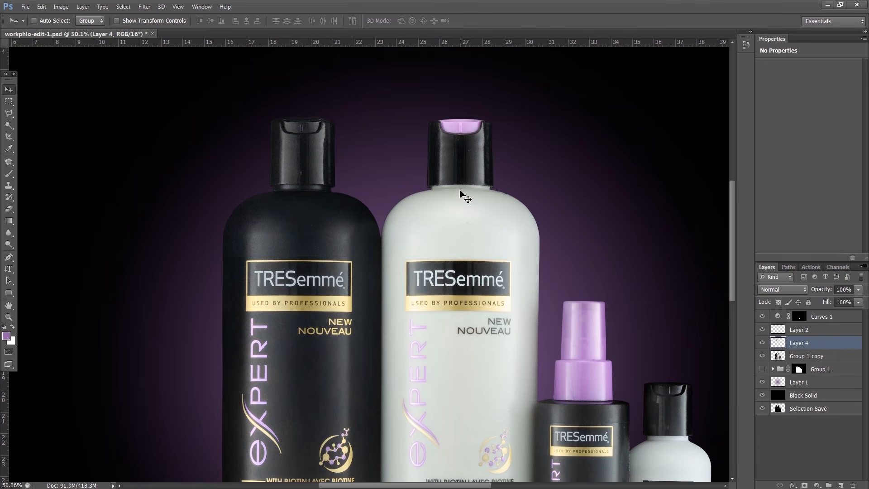
pyautogui.press('Down')
pyautogui.press('Down')
pyautogui.press('Down')
pyautogui.press('Down')
pyautogui.press('Down')
pyautogui.press('Down')
pyautogui.press('Down')
pyautogui.press('Down')
pyautogui.press('Down')
pyautogui.press('Down')
pyautogui.press('Down')
pyautogui.press('Down')
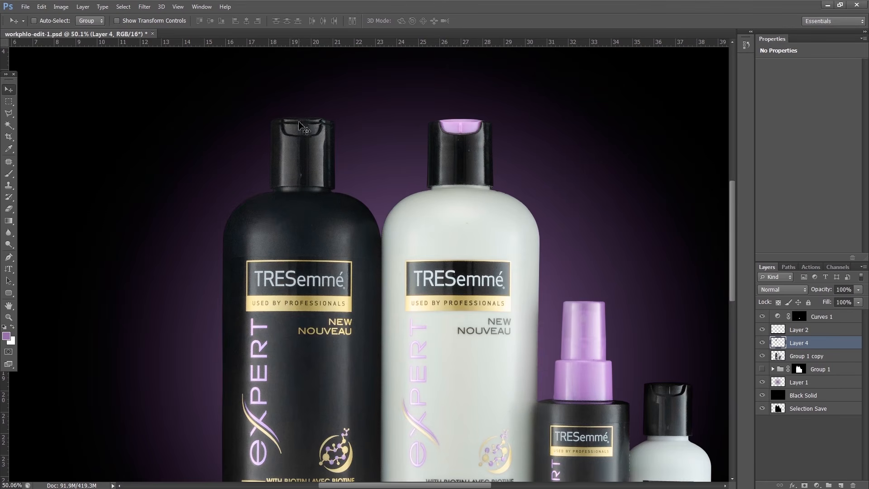
# Add a mask to Group 1 copy and paint black over the top of the original shampoo cap with a 156 px brush at 100% flow
pyautogui.click(772, 358)
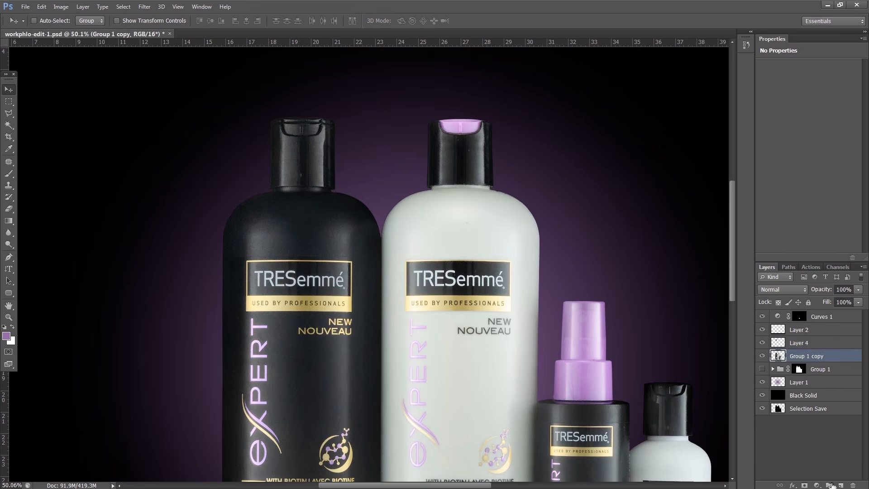
pyautogui.click(805, 485)
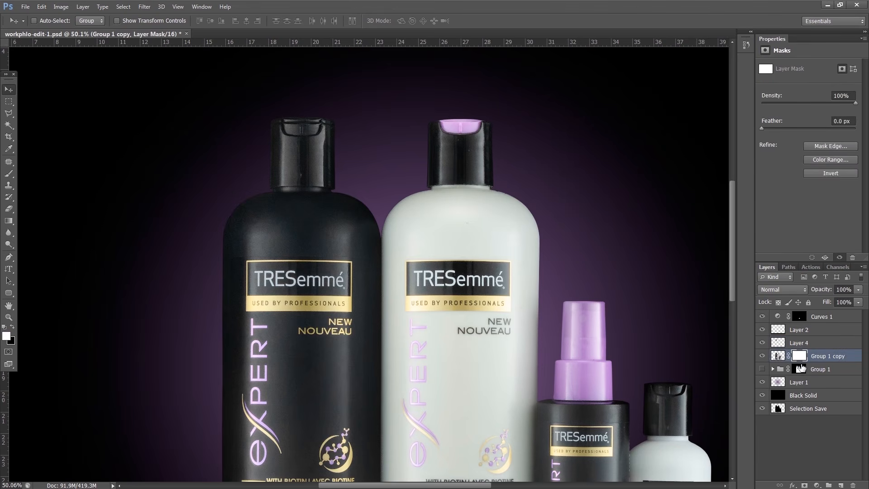
pyautogui.press('b')
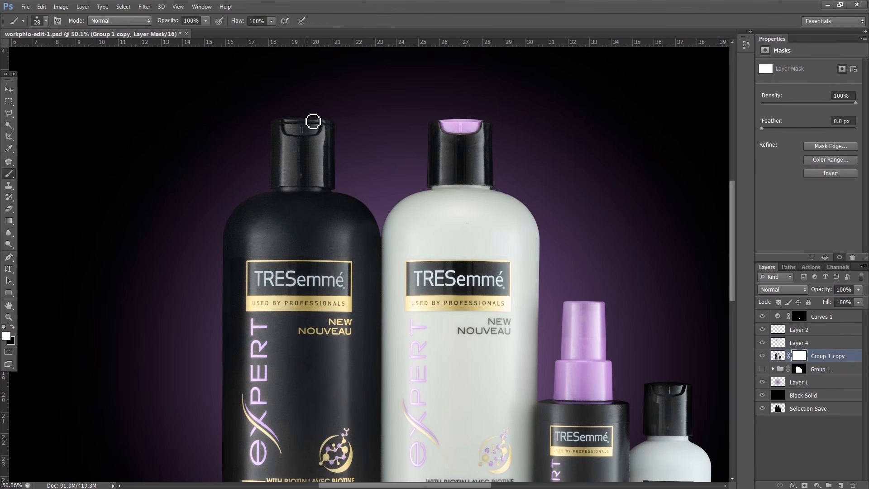
pyautogui.press('x')
pyautogui.click(762, 343)
pyautogui.click(762, 343)
# Compare the lowered shampoo cap with the Group 1 copy mask disabled and Layer 4 hidden, and select Layer 4
pyautogui.keyDown('shift'); pyautogui.click(797, 359); pyautogui.keyUp('shift')
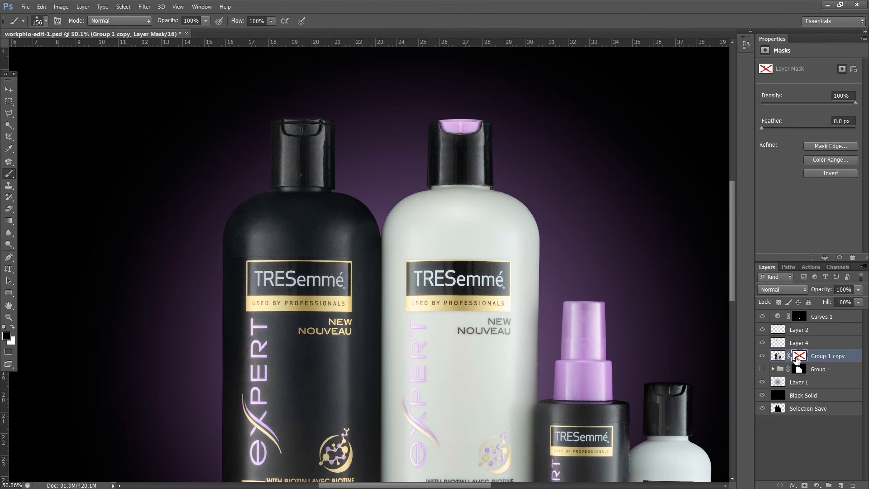
pyautogui.keyDown('shift'); pyautogui.click(797, 359); pyautogui.keyUp('shift')
pyautogui.keyDown('shift'); pyautogui.click(797, 359); pyautogui.keyUp('shift')
pyautogui.keyDown('shift'); pyautogui.click(797, 359); pyautogui.keyUp('shift')
pyautogui.click(762, 342)
pyautogui.click(762, 343)
pyautogui.click(778, 344)
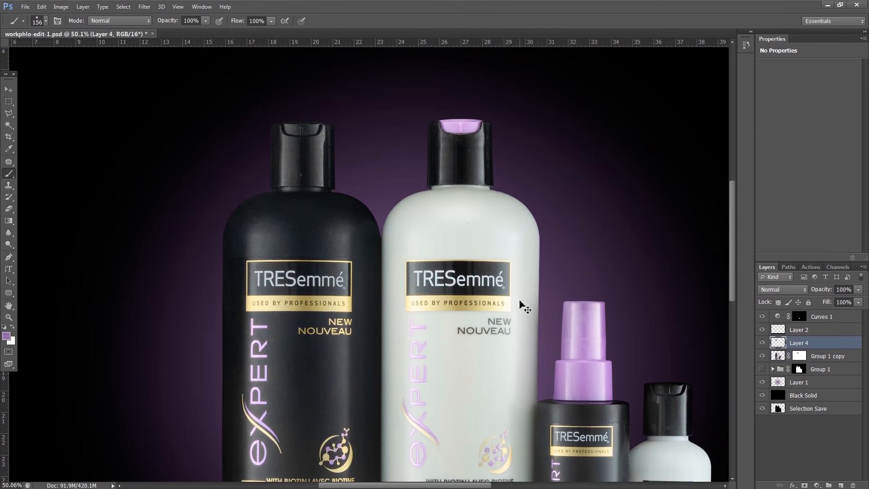
# Add a mask to Layer 4 and paint black where the shampoo cap meets the shoulder, with a 124 px brush and 24% flow
pyautogui.click(804, 484)
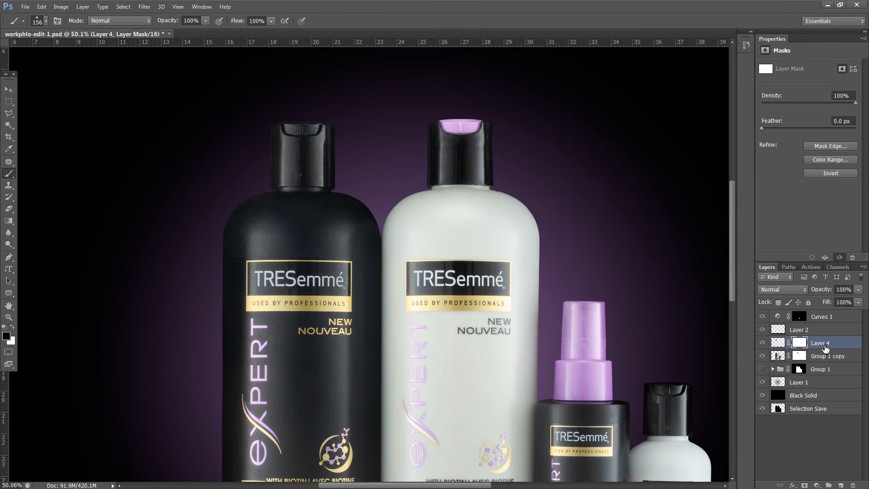
pyautogui.moveTo(310, 194); pyautogui.dragTo(307, 200)
pyautogui.moveTo(234, 26); pyautogui.dragTo(201, 31)
pyautogui.hotkey('ctrl', '0')
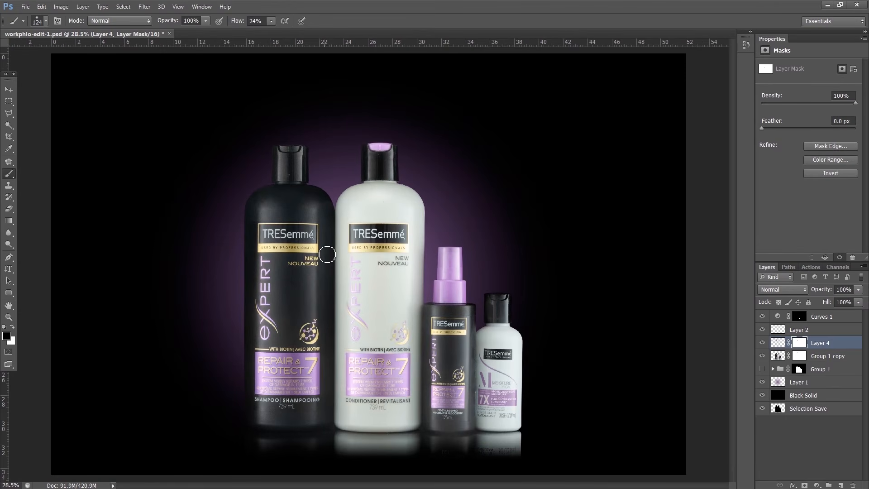
# Select the right half of the small conditioner's cap on Group 1 copy with a 5 px feathered marquee, copy it to a new layer, and check the copy
pyautogui.click(814, 356)
pyautogui.click(9, 101)
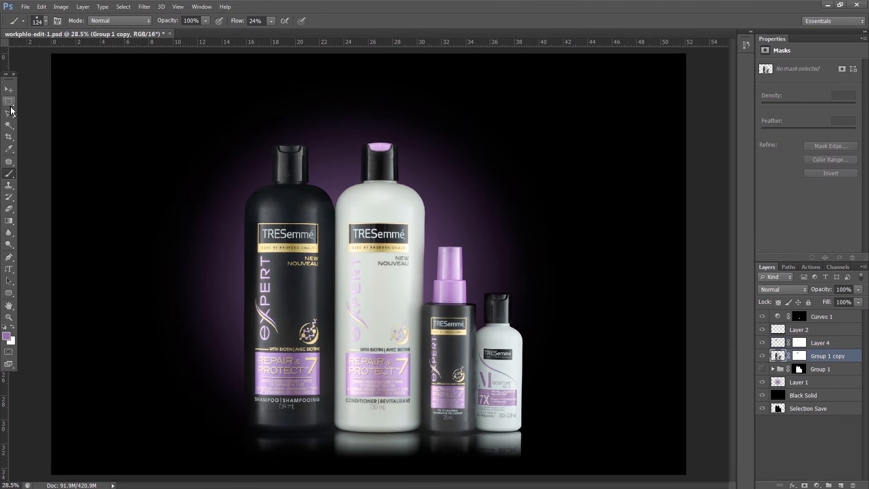
pyautogui.scroll(3, 516, 388)
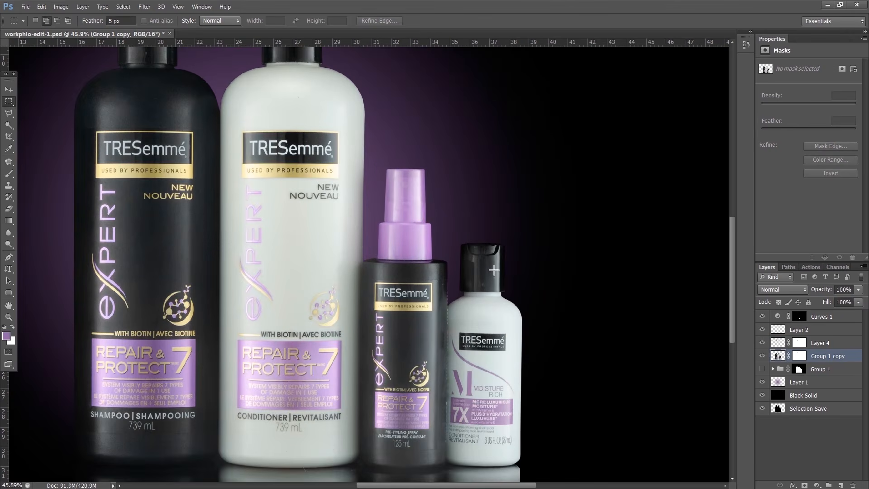
pyautogui.scroll(1, 494, 271)
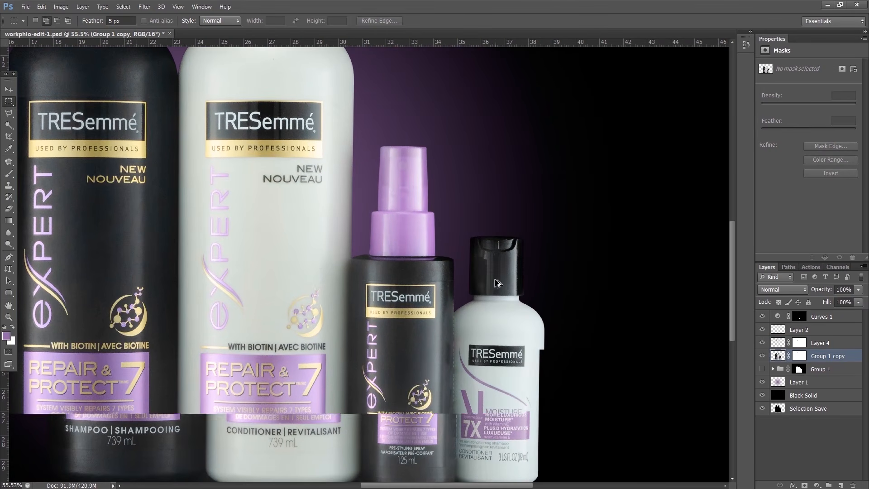
pyautogui.moveTo(495, 229); pyautogui.dragTo(534, 299)
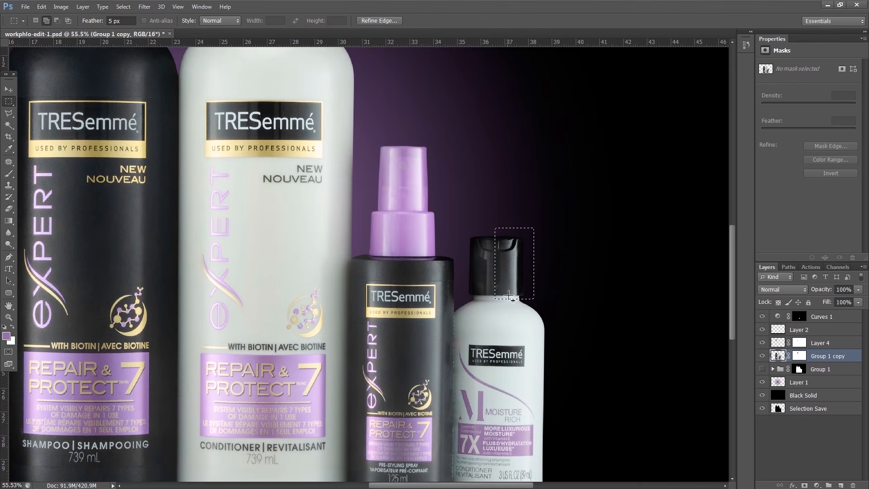
pyautogui.hotkey('ctrl', 'j')
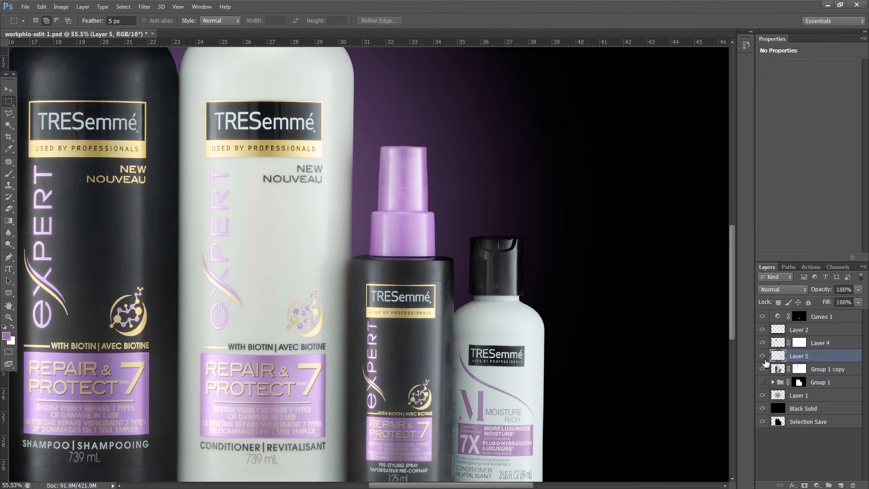
pyautogui.keyDown('alt'); pyautogui.click(763, 370); pyautogui.keyUp('alt')
pyautogui.keyDown('alt'); pyautogui.click(763, 369); pyautogui.keyUp('alt')
# Flip the cap-half copy horizontally and place it over the left half of the small conditioner's cap
pyautogui.hotkey('ctrl', 't')
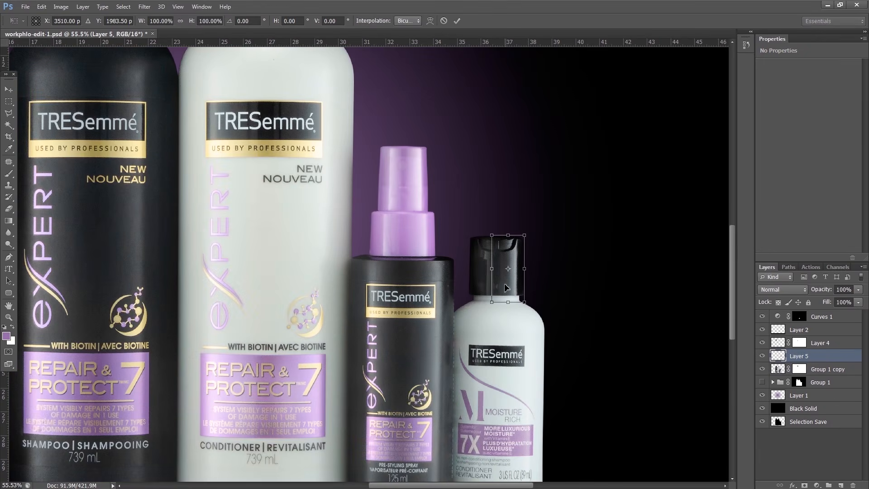
pyautogui.rightClick(506, 287)
pyautogui.click(546, 418)
pyautogui.moveTo(507, 292); pyautogui.dragTo(482, 291)
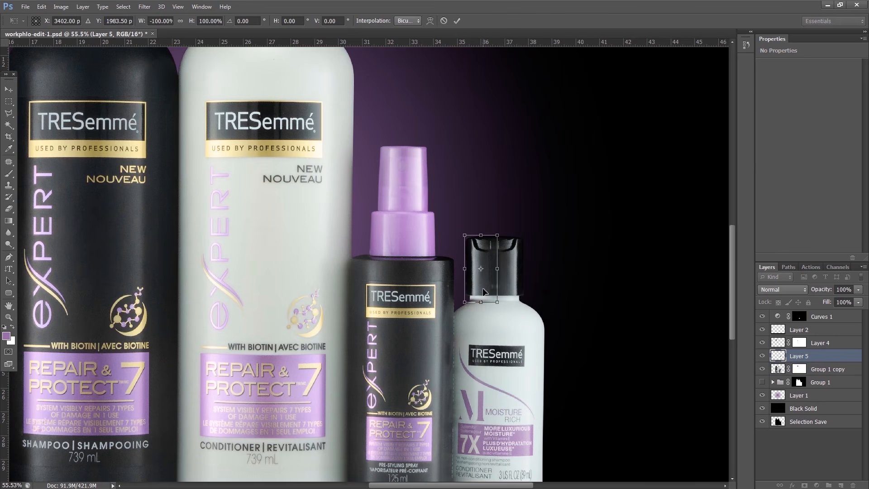
pyautogui.press('Return')
# Nudge the mirrored cap half slightly to the right until it lines up with the small bottle's neck and original cap half
pyautogui.scroll(4, 494, 289)
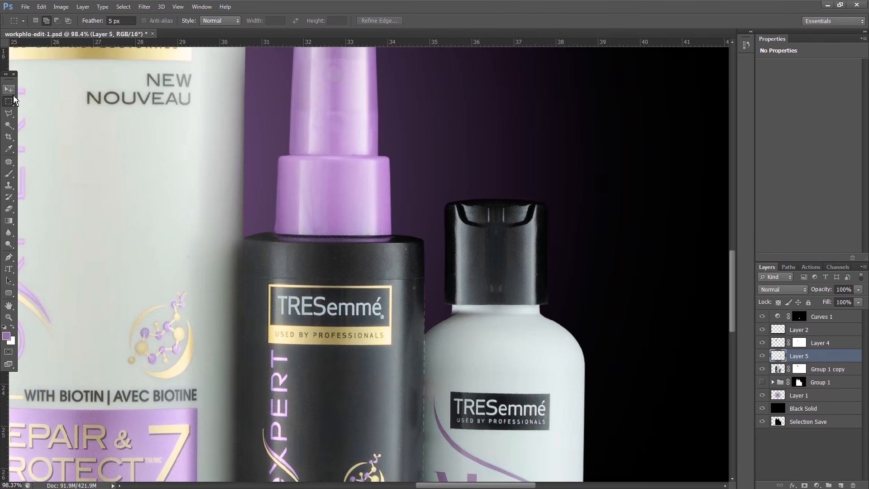
pyautogui.click(10, 90)
pyautogui.press('Right')
pyautogui.press('Right')
pyautogui.press('Right')
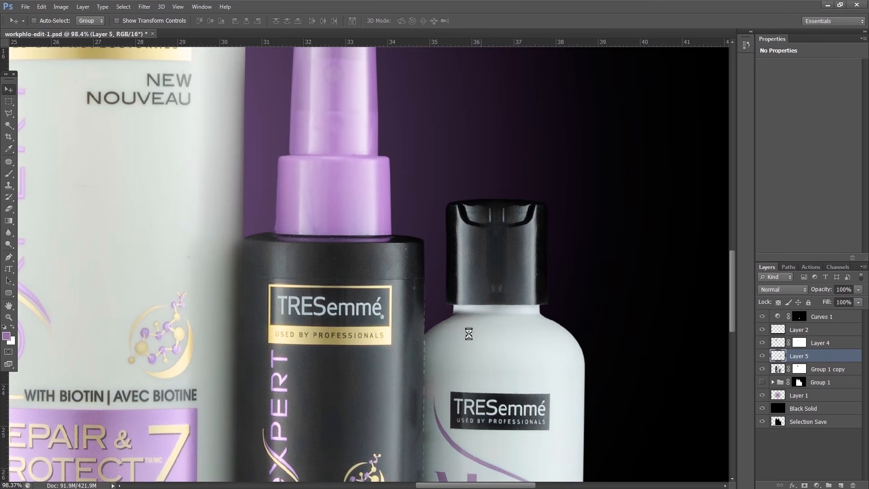
pyautogui.press('Right')
pyautogui.press('Right')
pyautogui.press('Right')
pyautogui.press('Right')
pyautogui.press('Right')
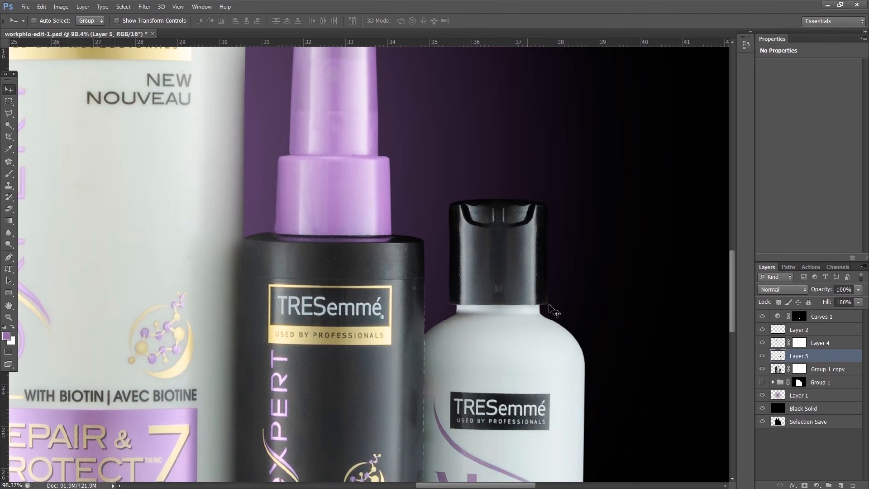
# Add a layer mask to Layer 5 and reduce the brush size for blending the mirrored cap half
pyautogui.scroll(-3, 480, 321)
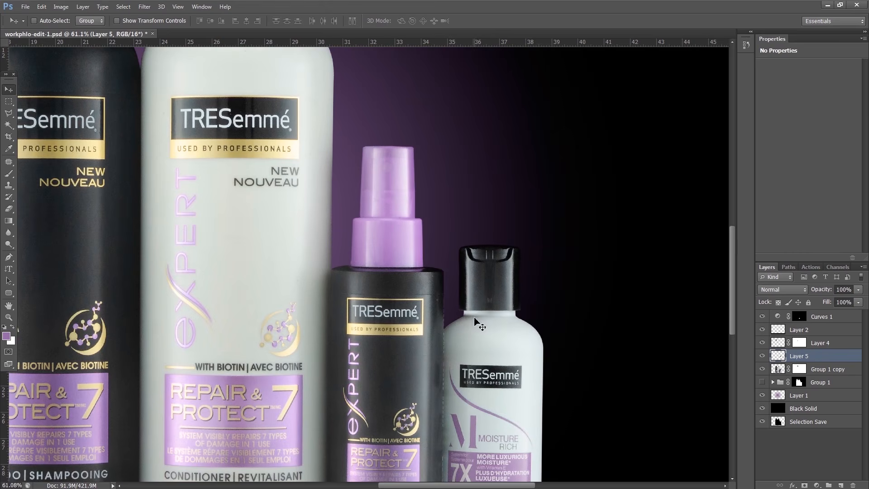
pyautogui.click(804, 485)
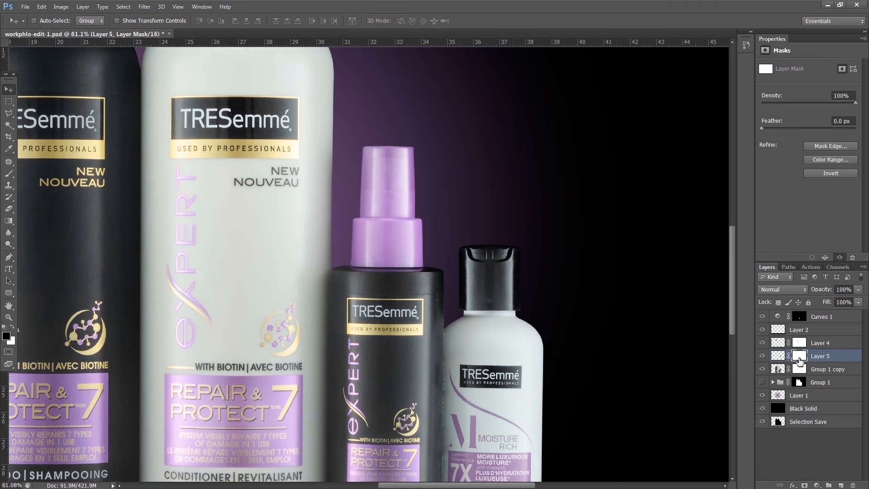
pyautogui.press('b')
pyautogui.scroll(2, 491, 328)
pyautogui.press('[')
pyautogui.press('[')
pyautogui.press('[')
pyautogui.press('[')
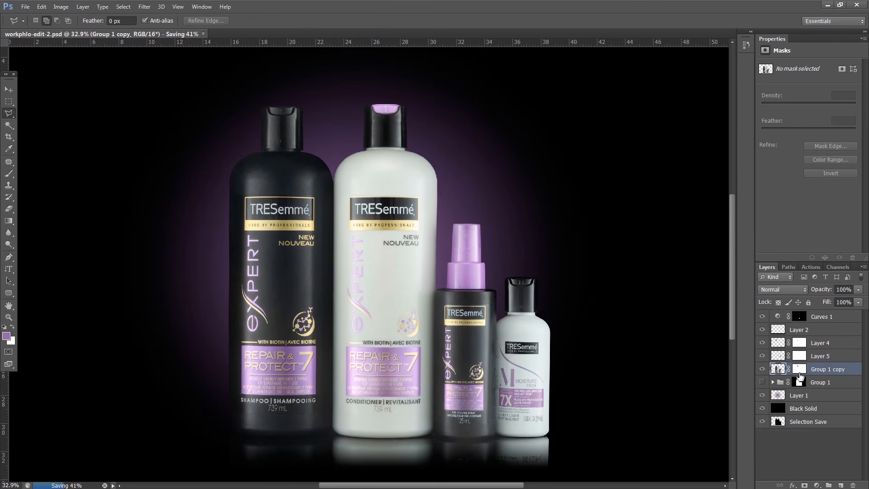
# Outline the small conditioner's label area on Group 1 copy with the Polygonal Lasso, copy it to a new layer, and check the copy
pyautogui.scroll(1, 497, 441)
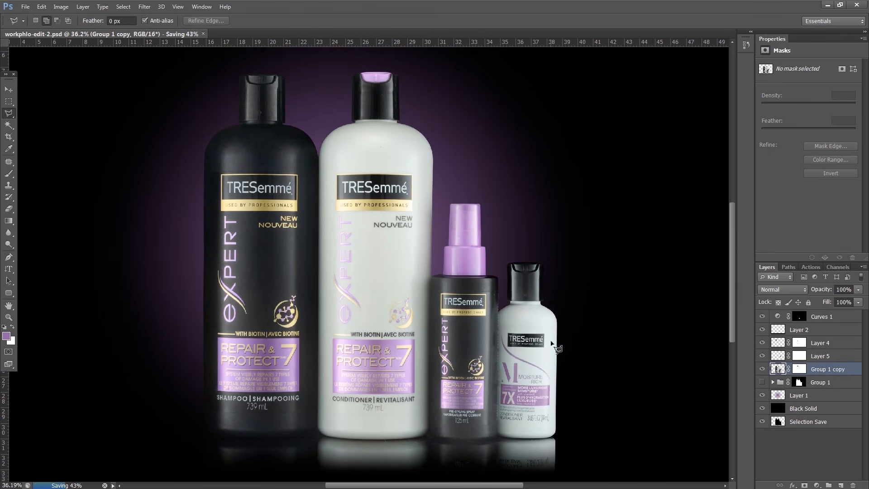
pyautogui.click(551, 330)
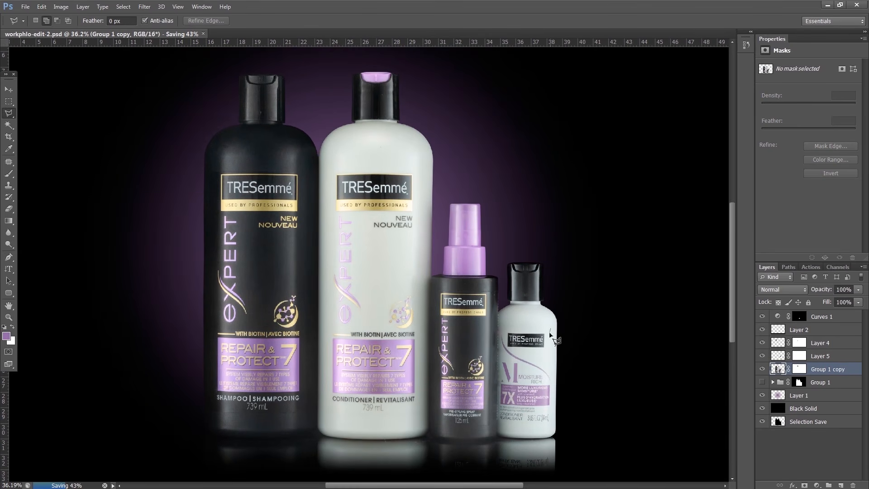
pyautogui.click(552, 425)
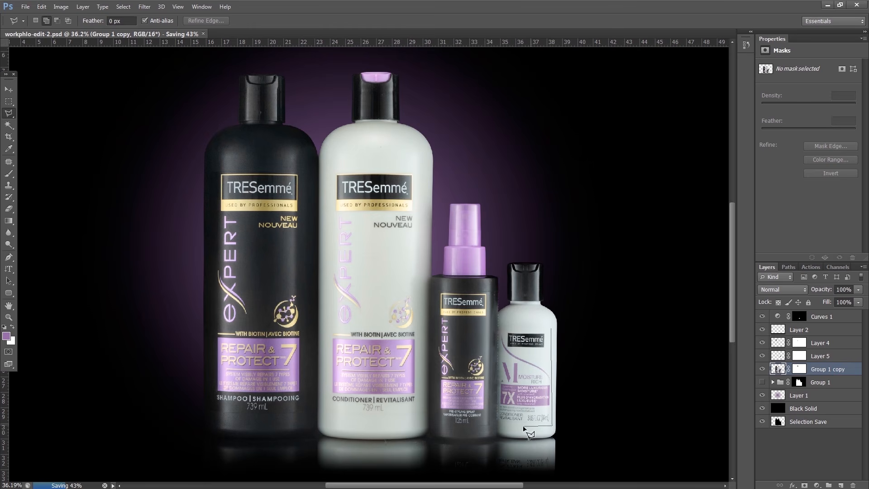
pyautogui.click(499, 422)
pyautogui.click(501, 327)
pyautogui.click(551, 329)
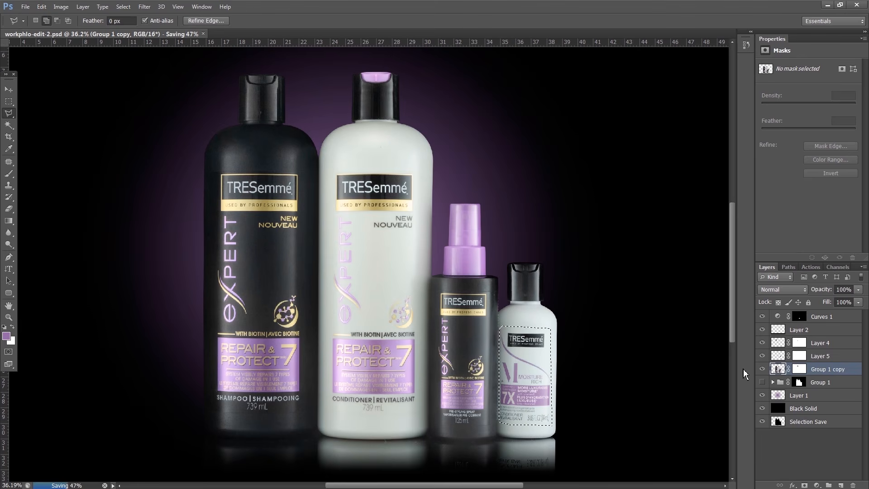
pyautogui.hotkey('ctrl', 'j')
pyautogui.click(763, 382)
pyautogui.click(766, 382)
# Rotate the small bottle's label copy very slightly with Free Transform to straighten it
pyautogui.hotkey('ctrl', 't')
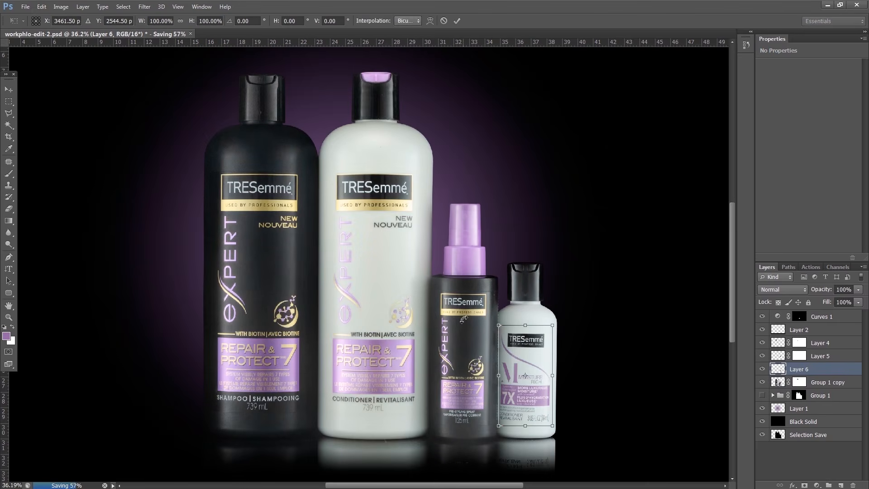
pyautogui.moveTo(463, 319); pyautogui.dragTo(462, 319)
pyautogui.press('Return')
pyautogui.scroll(-3, 449, 342)
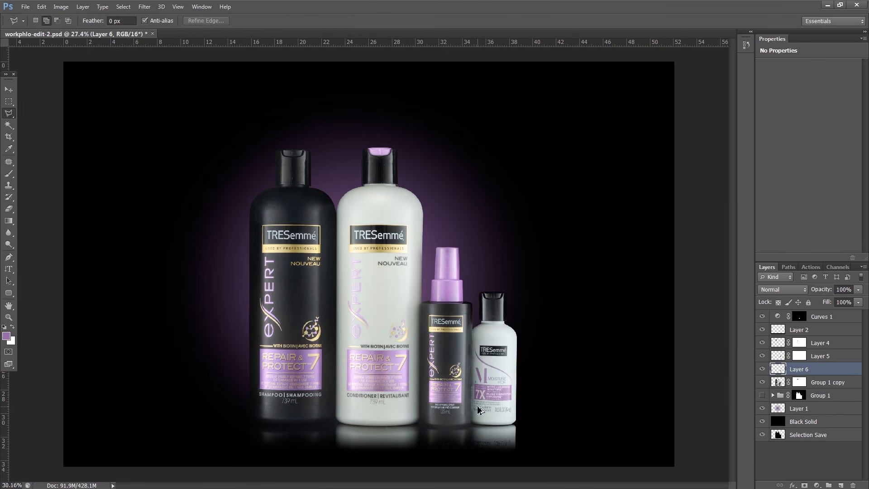
# Fine-tune the label copy's rotation with a second Free Transform, and compare the result by toggling Layer 6's visibility
pyautogui.scroll(3, 479, 406)
pyautogui.hotkey('ctrl', 't')
pyautogui.moveTo(419, 340); pyautogui.dragTo(418, 341)
pyautogui.press('Return')
pyautogui.scroll(-3, 418, 341)
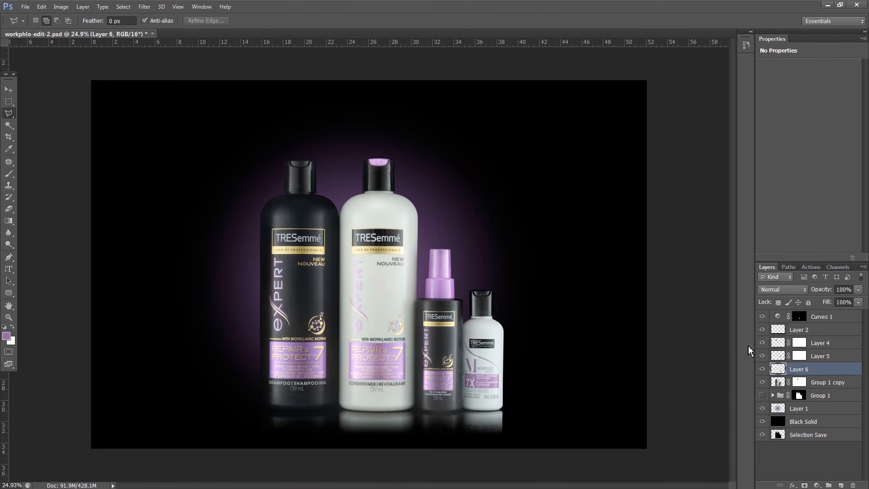
pyautogui.click(762, 370)
pyautogui.scroll(2, 477, 407)
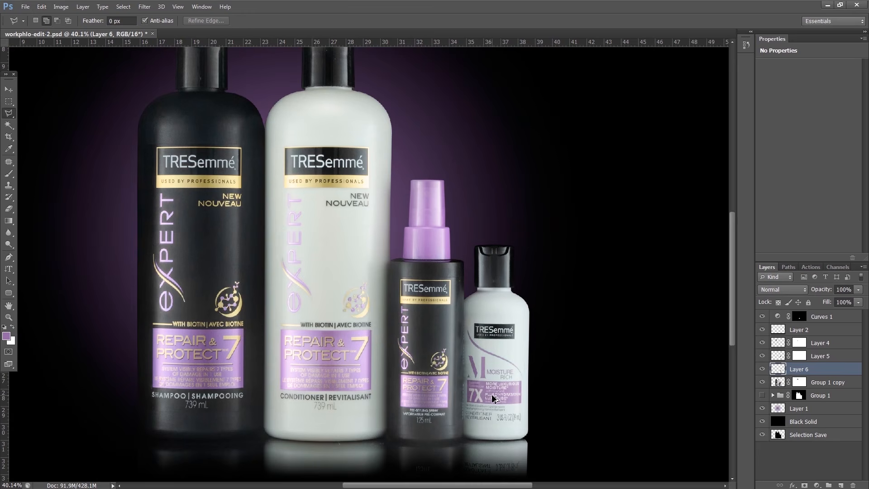
pyautogui.scroll(-5, 378, 368)
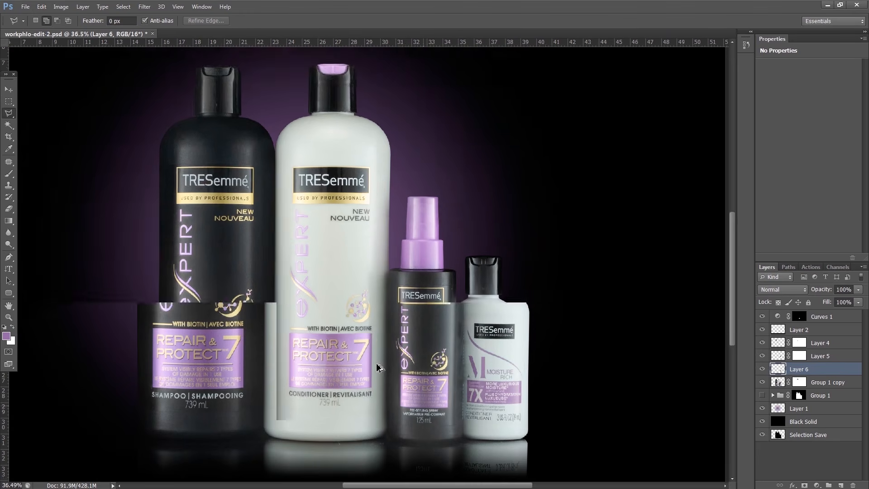
pyautogui.scroll(3, 345, 384)
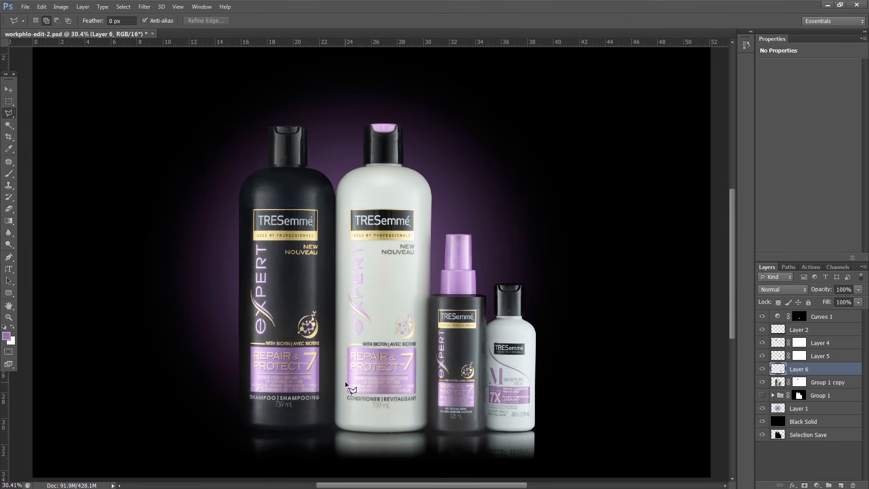